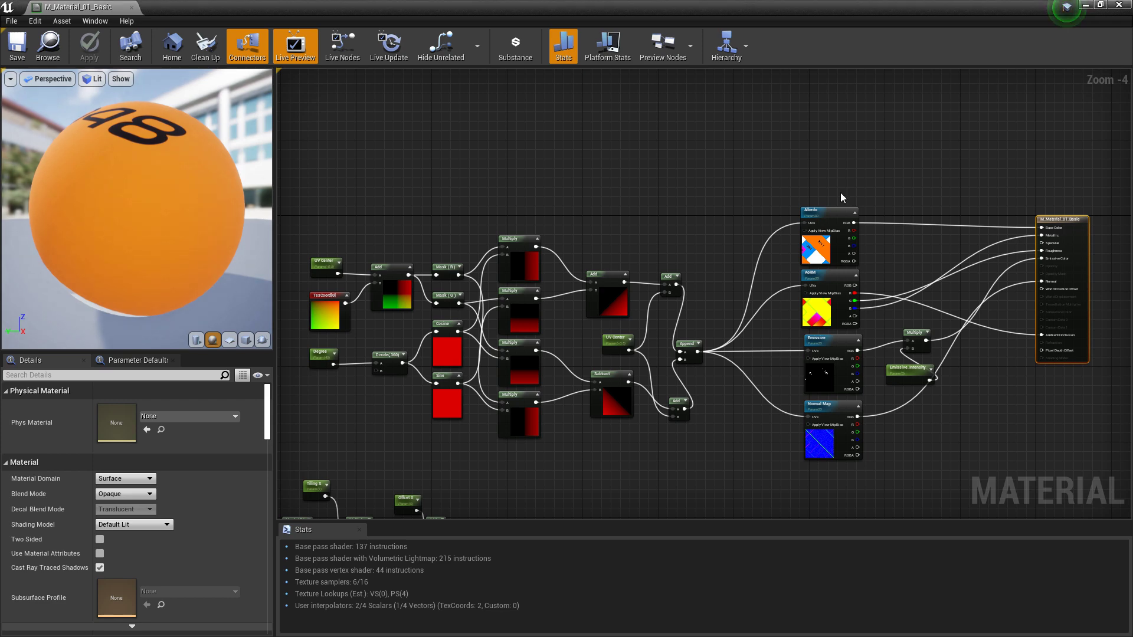
# - Create a material function named MF_UV_Rotation_01 in the Materials folder and open it
pyautogui.doubleClick(601, 8)
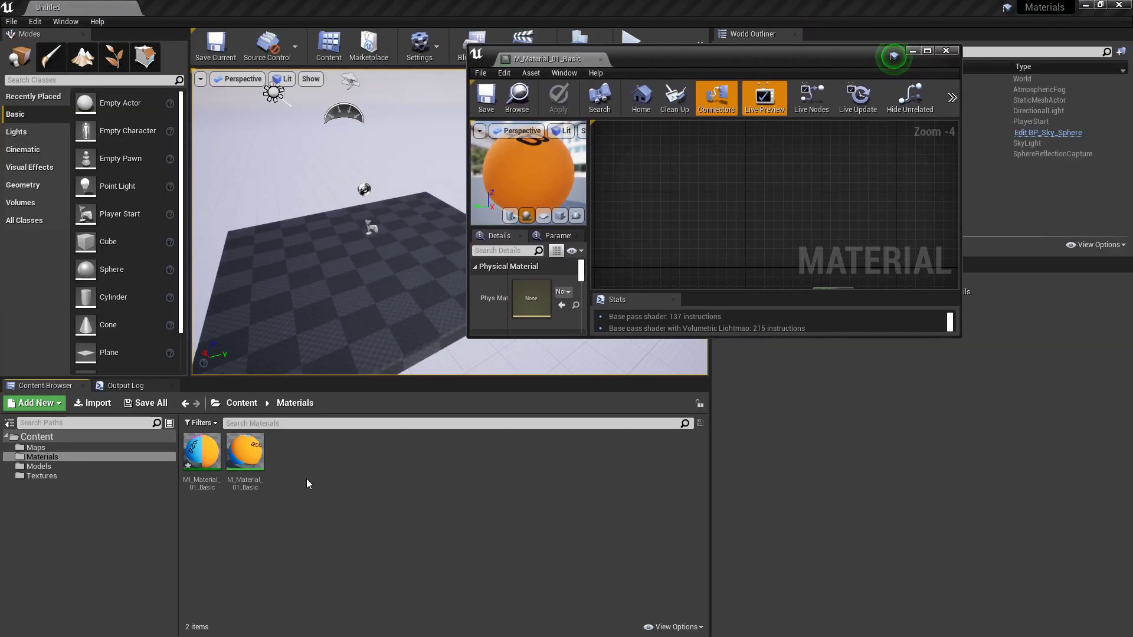
pyautogui.rightClick(292, 465)
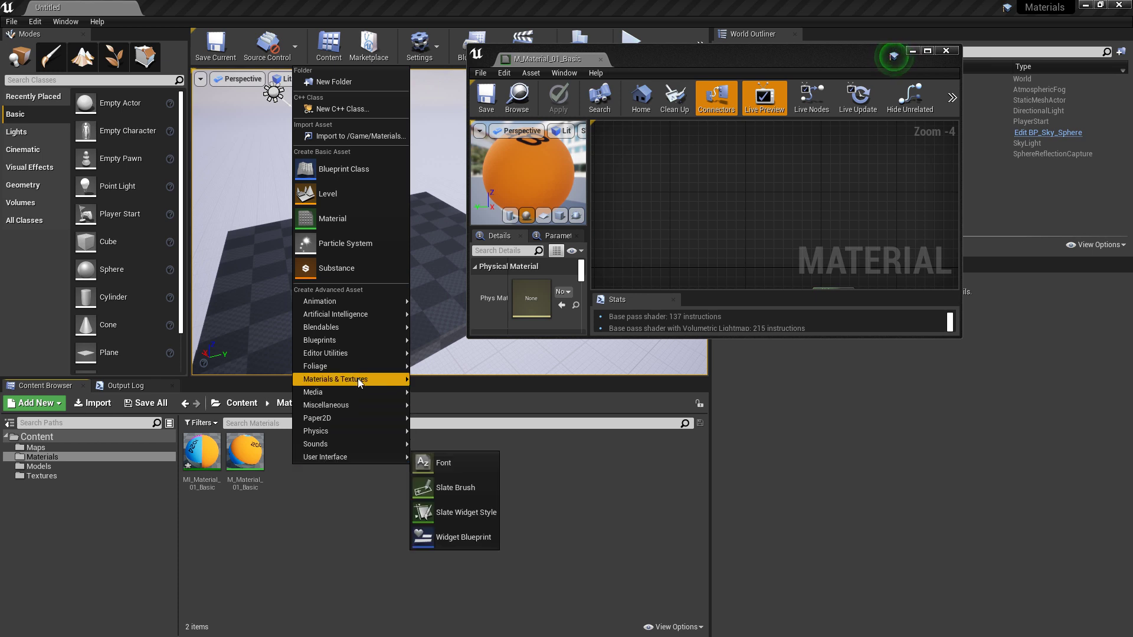
pyautogui.moveTo(357, 377)
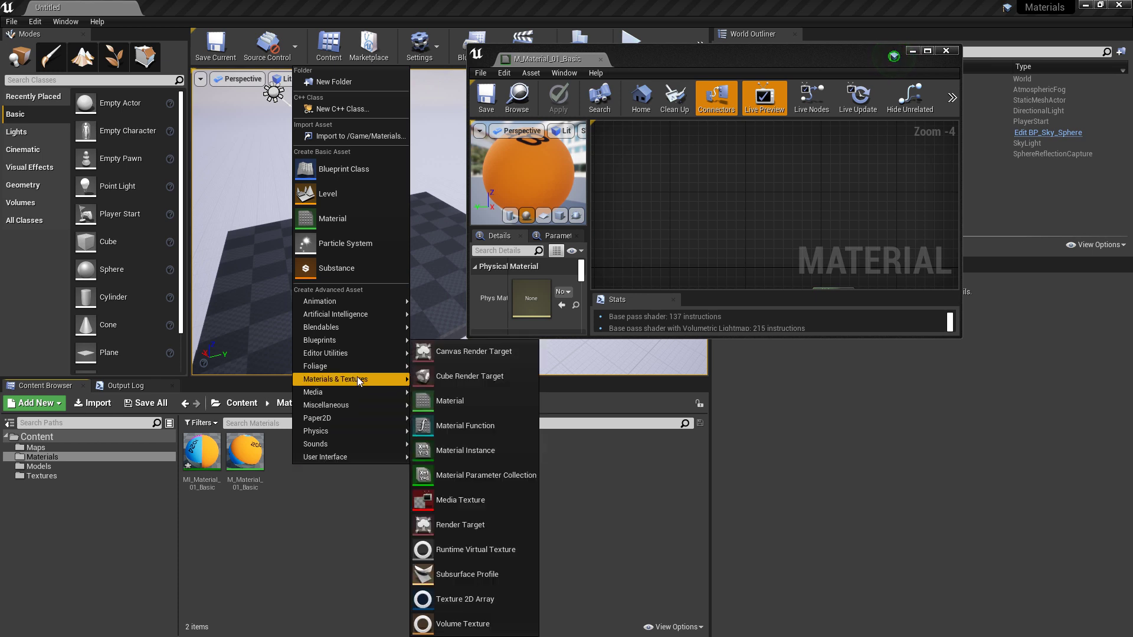
pyautogui.click(469, 427)
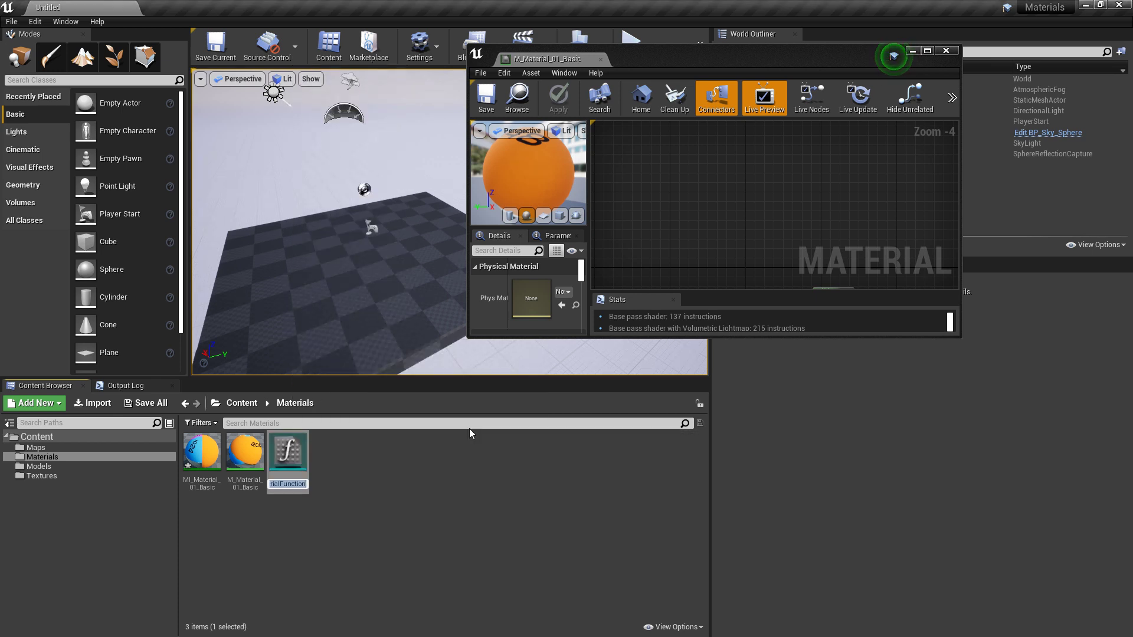
pyautogui.write('MF_UV_Rotation_01')
pyautogui.press('Return')
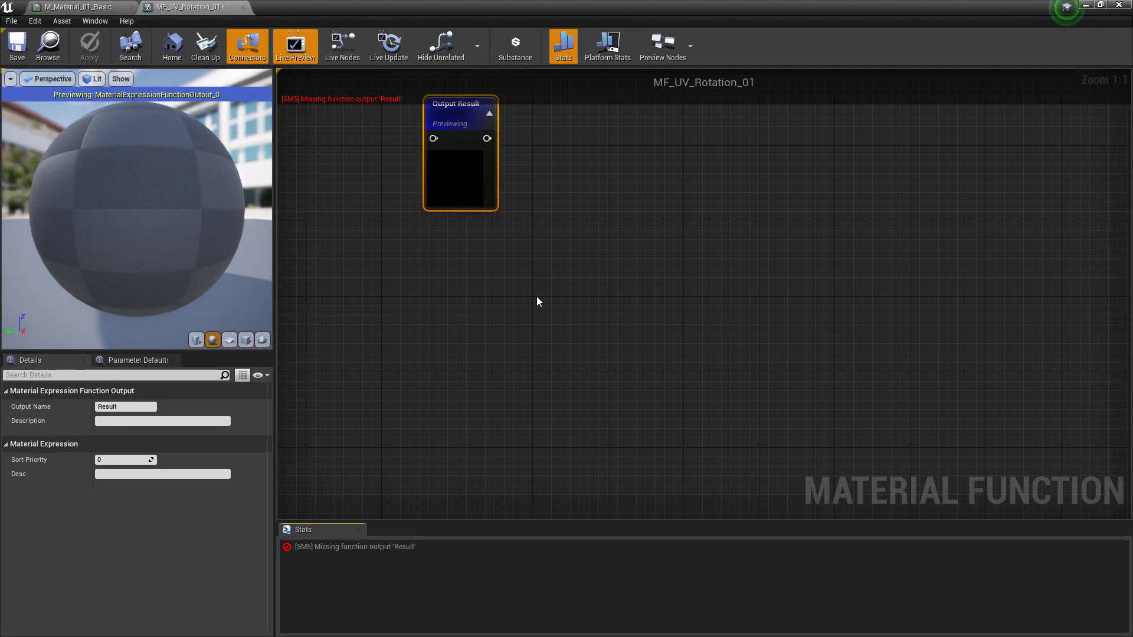
# - Add a FunctionInput node beside the Output Result node and review its available input types
pyautogui.moveTo(537, 302); pyautogui.dragTo(765, 392, button='right')
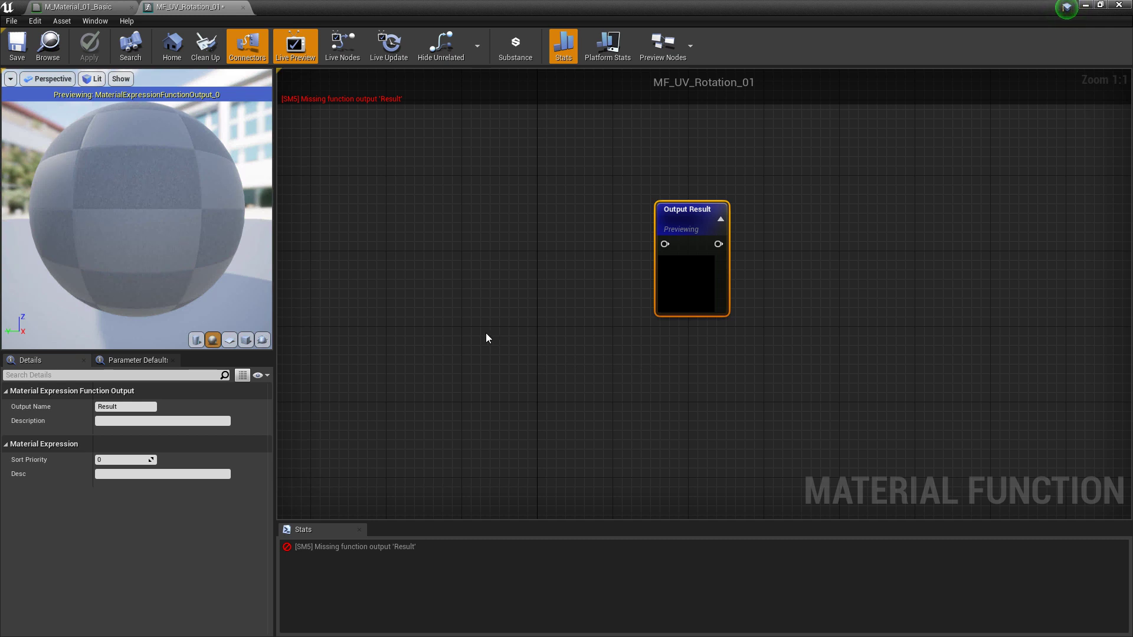
pyautogui.moveTo(452, 315); pyautogui.dragTo(460, 317, button='right')
pyautogui.rightClick(408, 273)
pyautogui.write('inp')
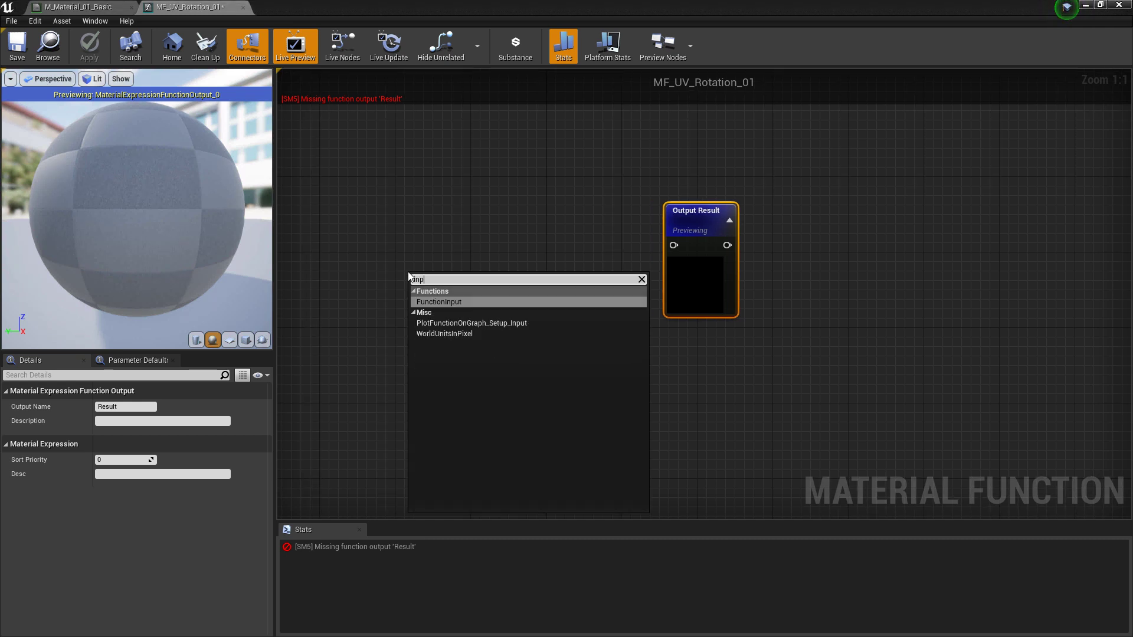
pyautogui.click(445, 301)
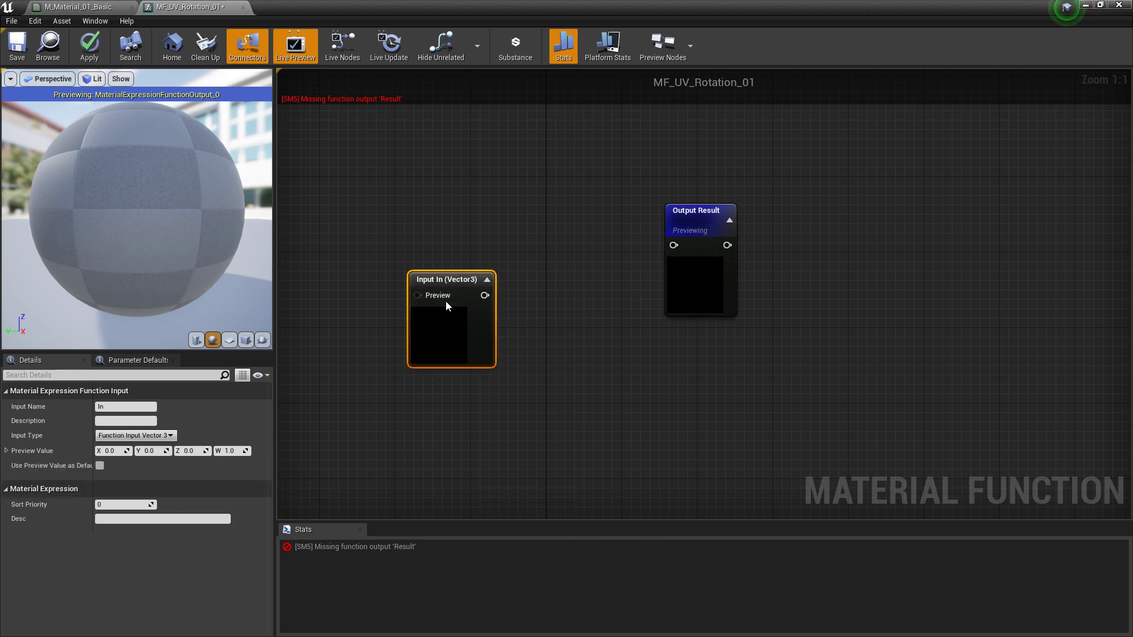
pyautogui.moveTo(434, 279); pyautogui.dragTo(368, 231)
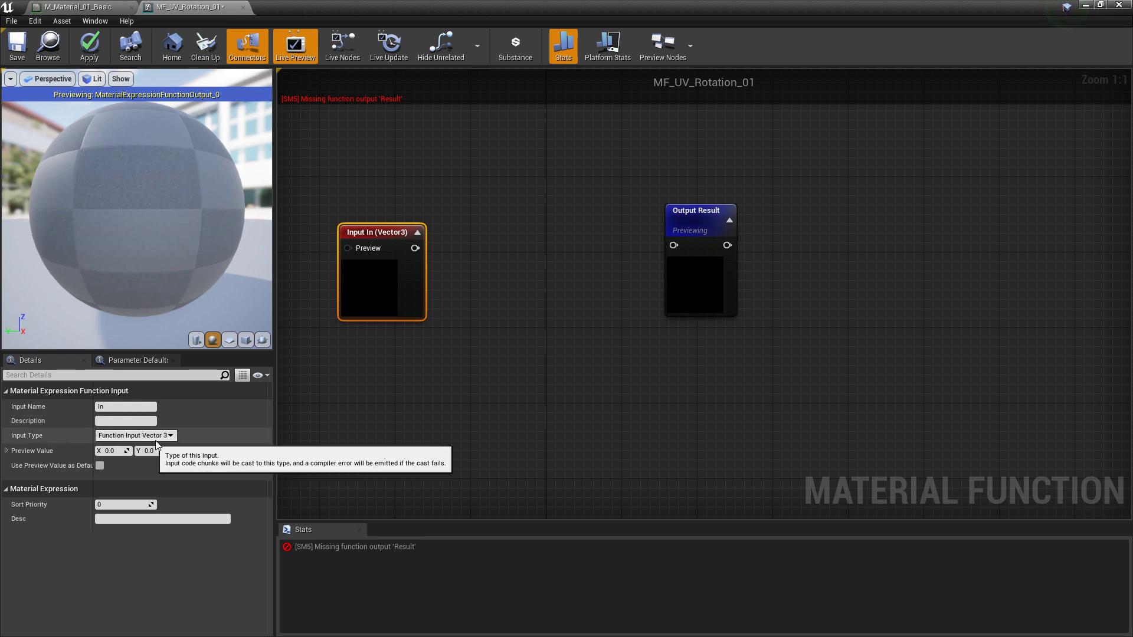
pyautogui.click(170, 436)
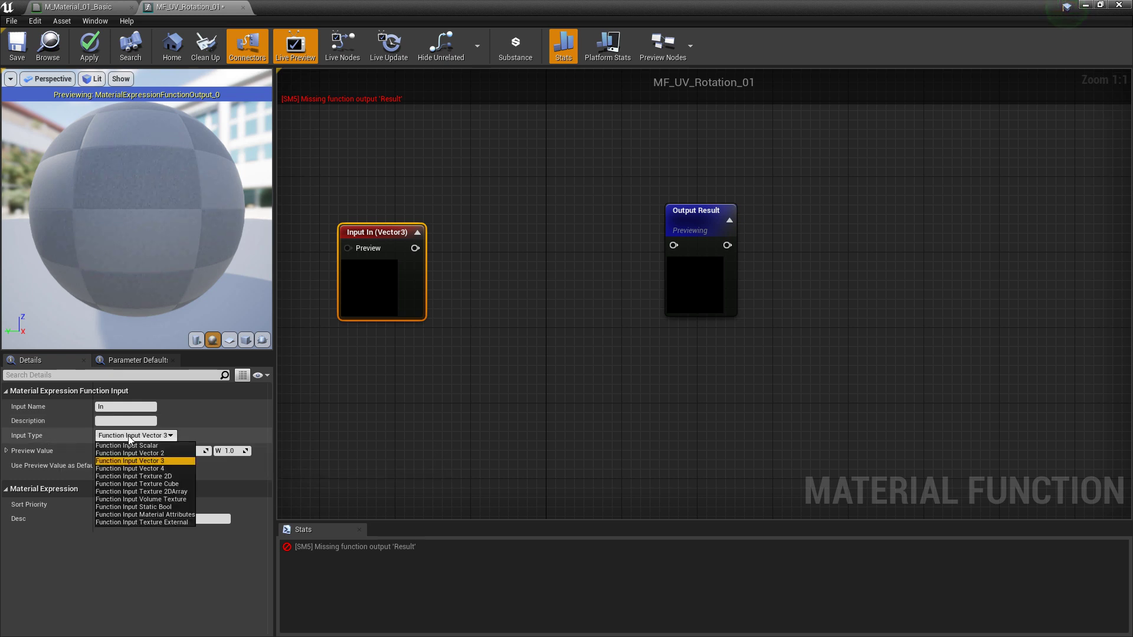
pyautogui.click(543, 372)
pyautogui.click(678, 210)
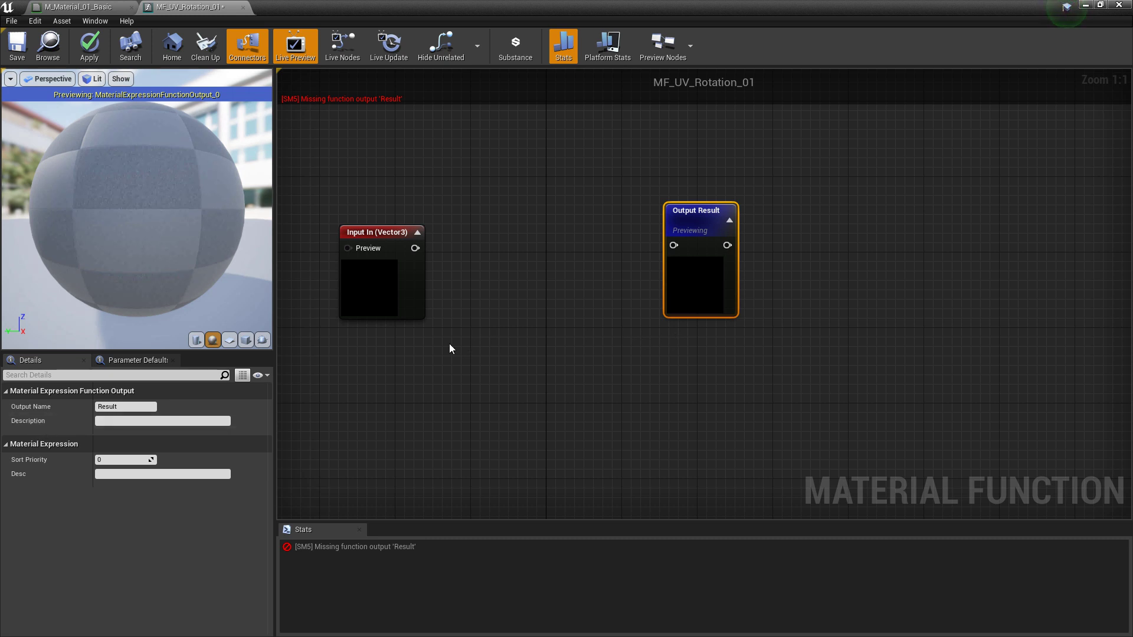
pyautogui.moveTo(733, 376); pyautogui.dragTo(384, 227)
pyautogui.hotkey('ctrl', 'c')
pyautogui.hotkey('ctrl', 'v')
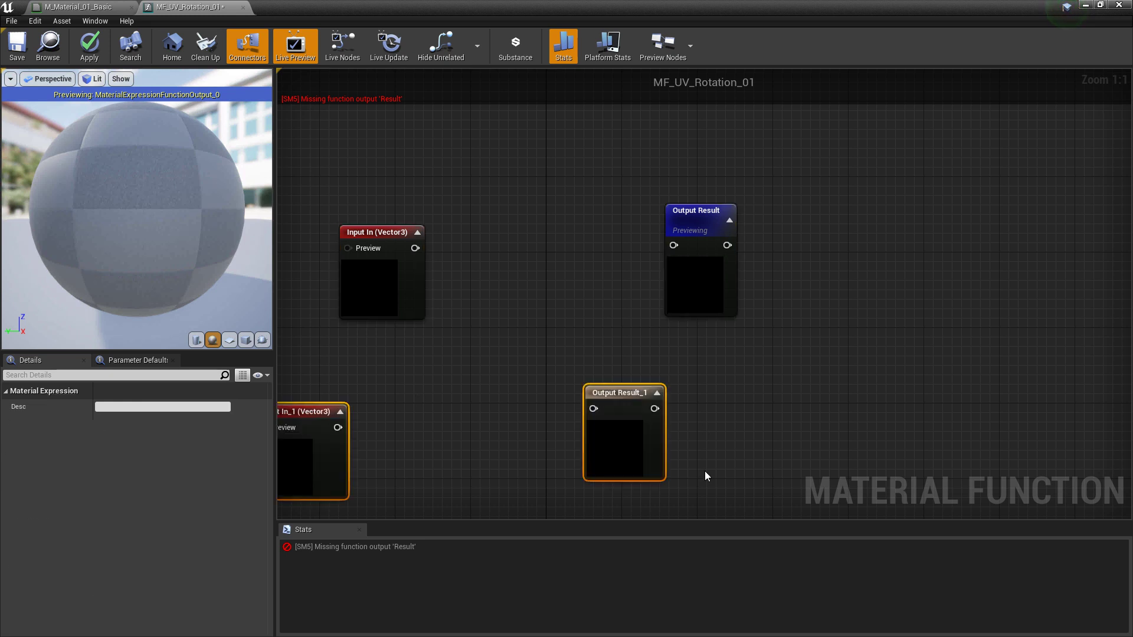
pyautogui.moveTo(705, 471); pyautogui.dragTo(782, 471, button='right')
pyautogui.moveTo(402, 408); pyautogui.dragTo(525, 399)
pyautogui.press('Delete')
pyautogui.click(650, 362)
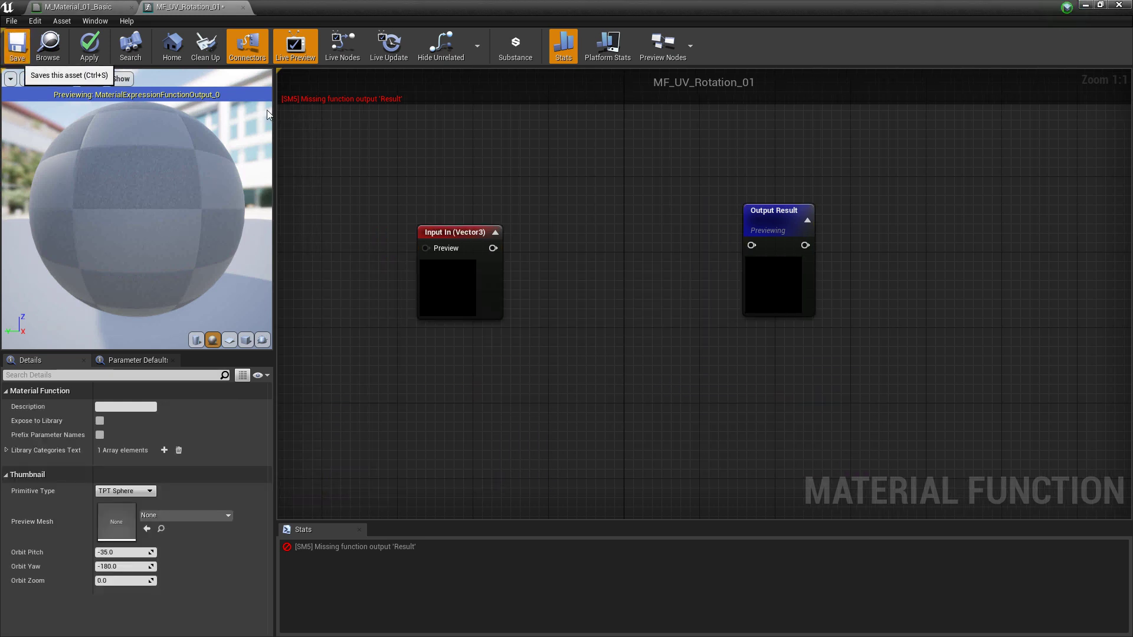
# - Save the material function and try placing MF_UV_Rotation_01 in the M_Material_01_Basic graph, removing the trial node again
pyautogui.click(17, 46)
pyautogui.click(88, 8)
pyautogui.moveTo(430, 4); pyautogui.dragTo(647, 141)
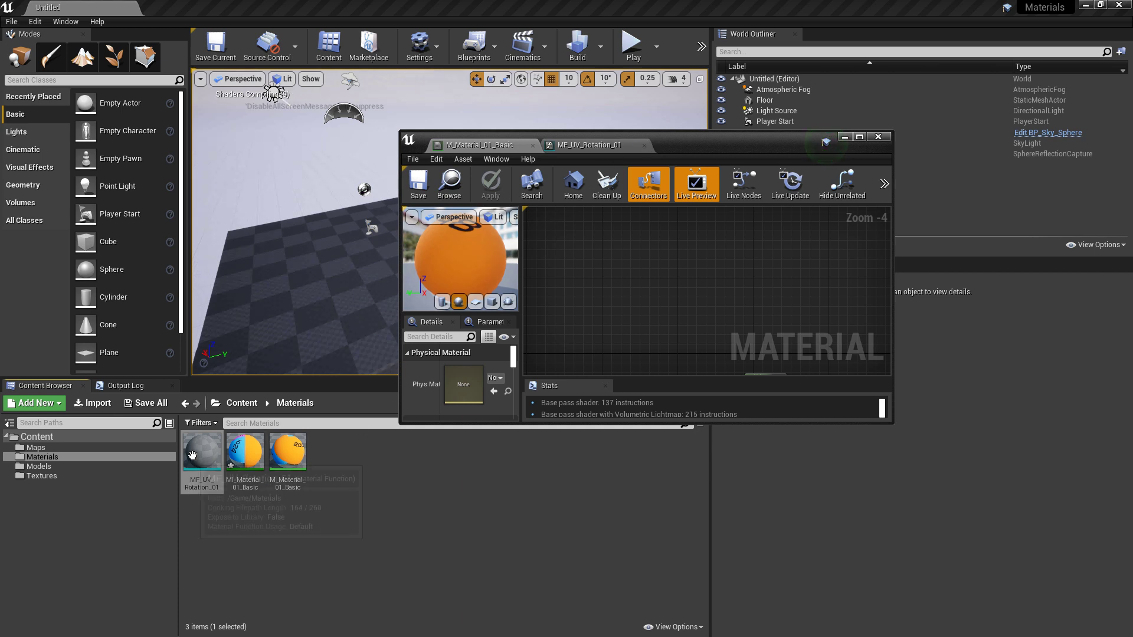
pyautogui.moveTo(199, 453); pyautogui.dragTo(616, 272)
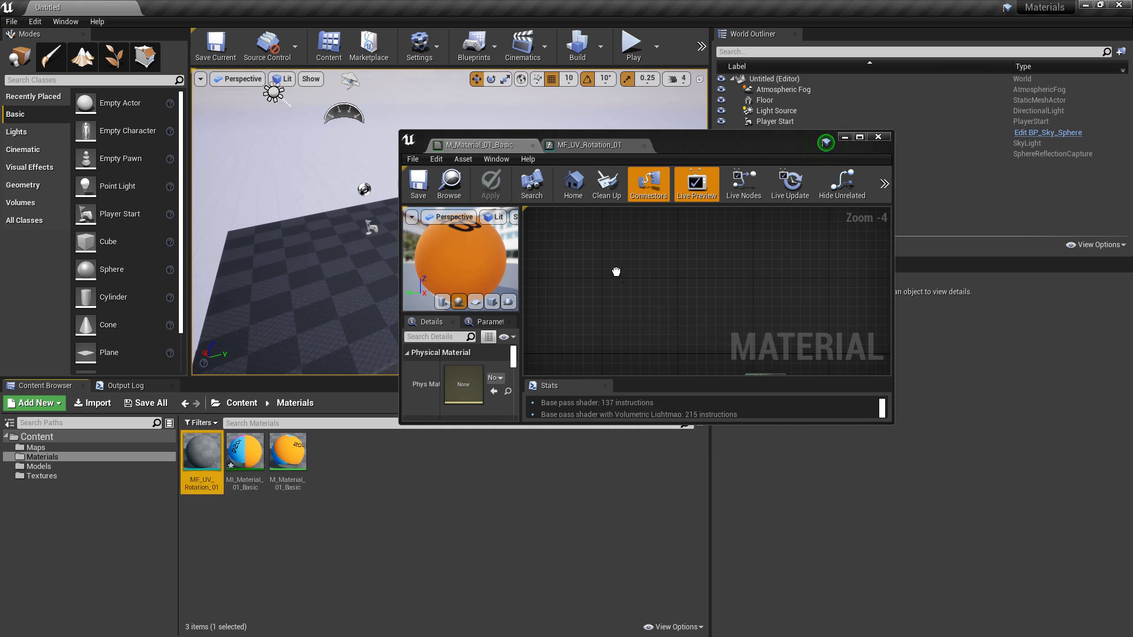
pyautogui.moveTo(685, 309); pyautogui.dragTo(613, 264)
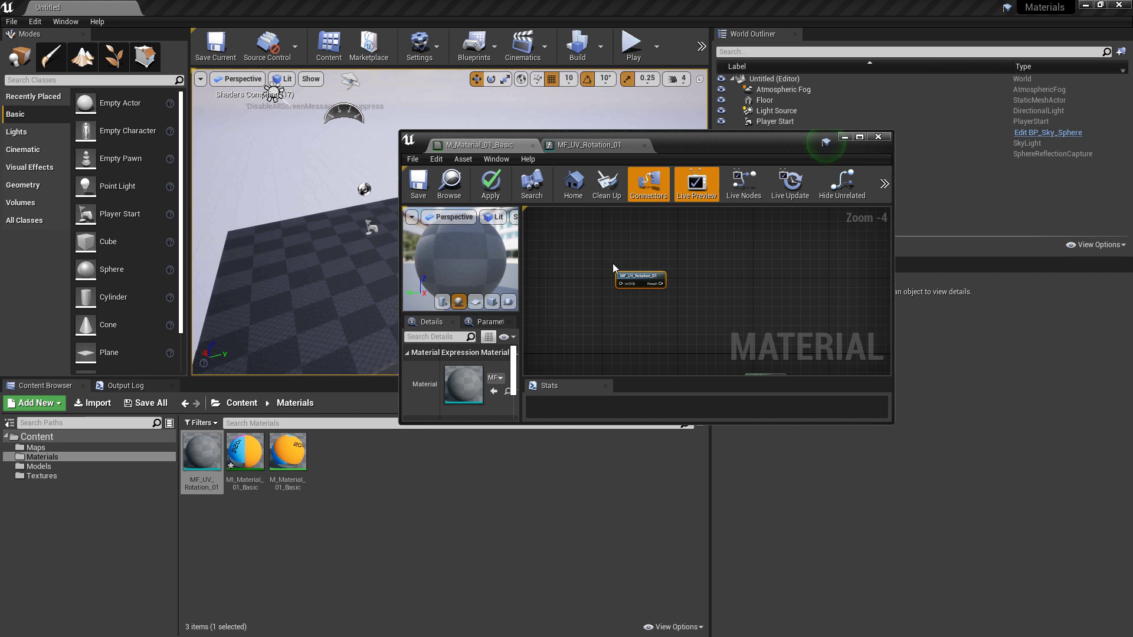
pyautogui.press('Delete')
# - Copy the UV rotation nodes, from UV Center, TexCoord and Degree through Append, out of M_Material_01_Basic into MF_UV_Rotation_01
pyautogui.doubleClick(678, 141)
pyautogui.moveTo(733, 362); pyautogui.dragTo(812, 354, button='right')
pyautogui.scroll(1, 811, 354)
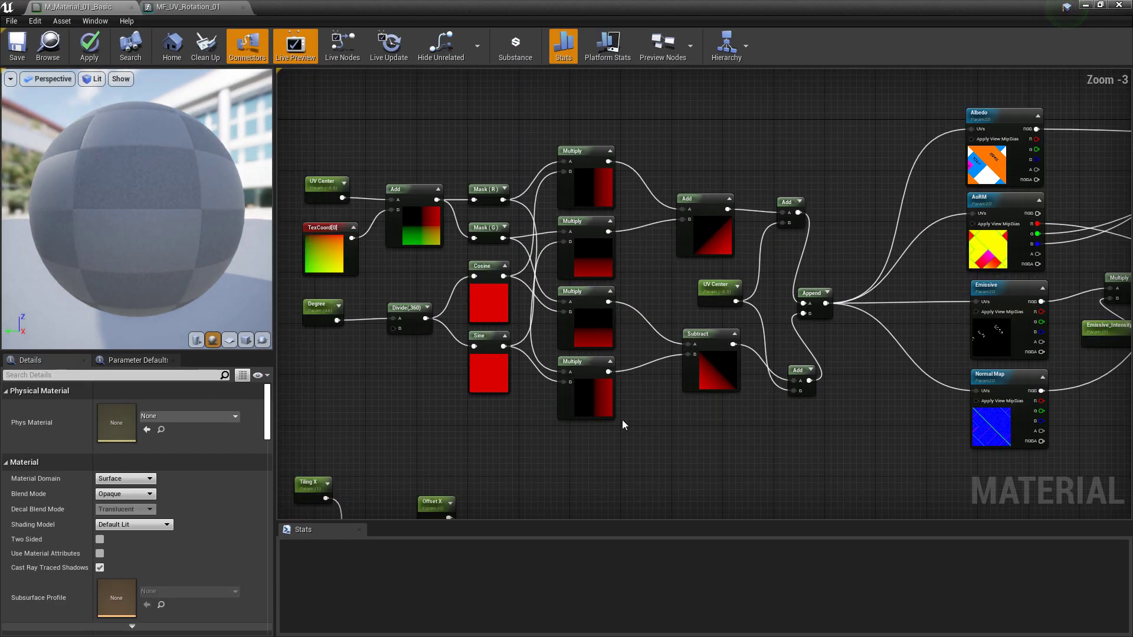
pyautogui.moveTo(511, 351); pyautogui.dragTo(560, 364, button='right')
pyautogui.moveTo(890, 423); pyautogui.dragTo(345, 128)
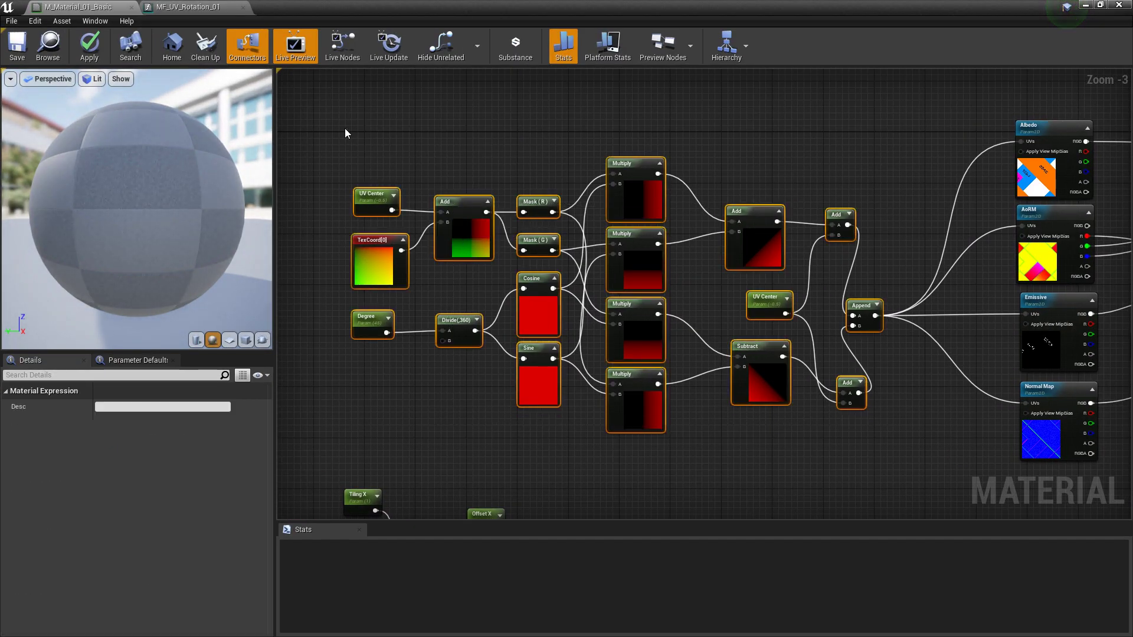
pyautogui.click(197, 8)
pyautogui.click(505, 320)
pyautogui.hotkey('ctrl', 'v')
# - Connect the Append node's output to the Output Result node
pyautogui.scroll(-3, 554, 324)
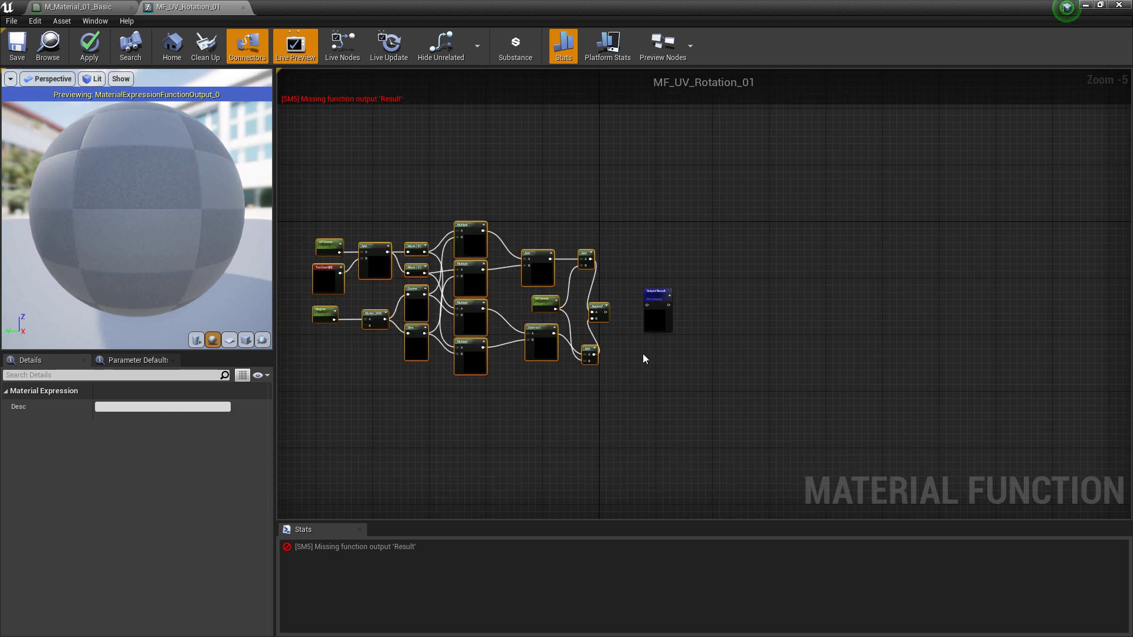
pyautogui.scroll(2, 645, 354)
pyautogui.moveTo(625, 323); pyautogui.dragTo(709, 307)
# - Add a FunctionInput node ahead of the rotation nodes and duplicate it twice, stacking the three inputs vertically
pyautogui.moveTo(562, 369); pyautogui.dragTo(860, 363, button='right')
pyautogui.moveTo(308, 370); pyautogui.dragTo(544, 416, button='right')
pyautogui.rightClick(373, 265)
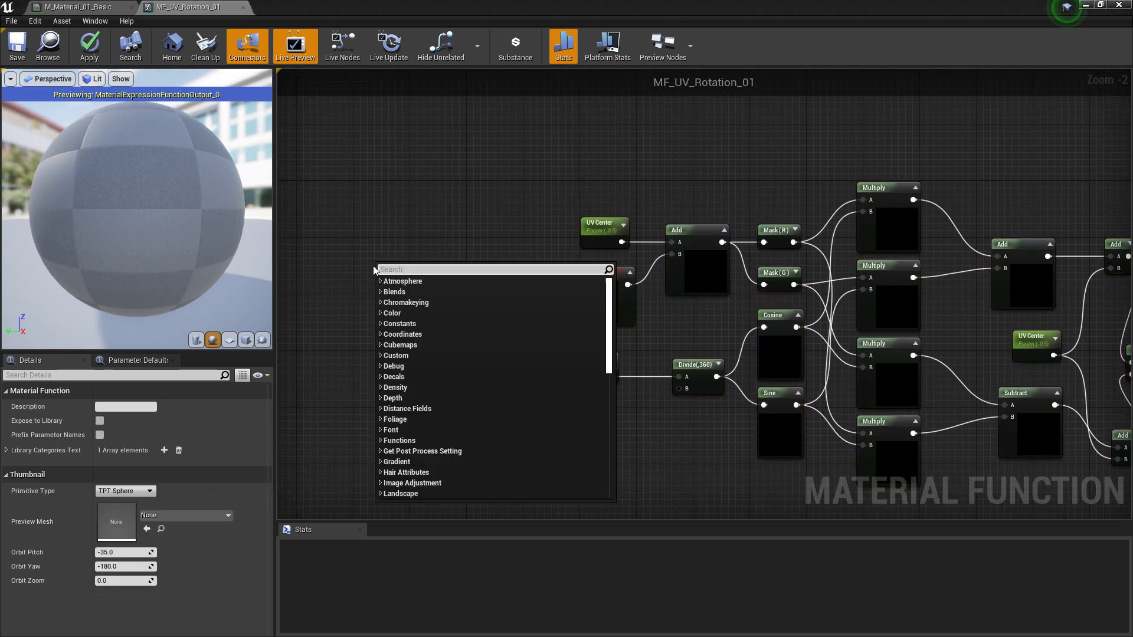
pyautogui.write('input')
pyautogui.click(407, 293)
pyautogui.moveTo(407, 267); pyautogui.dragTo(407, 203)
pyautogui.hotkey('ctrl', 'w')
pyautogui.moveTo(427, 308); pyautogui.dragTo(406, 288)
pyautogui.hotkey('ctrl', 'w')
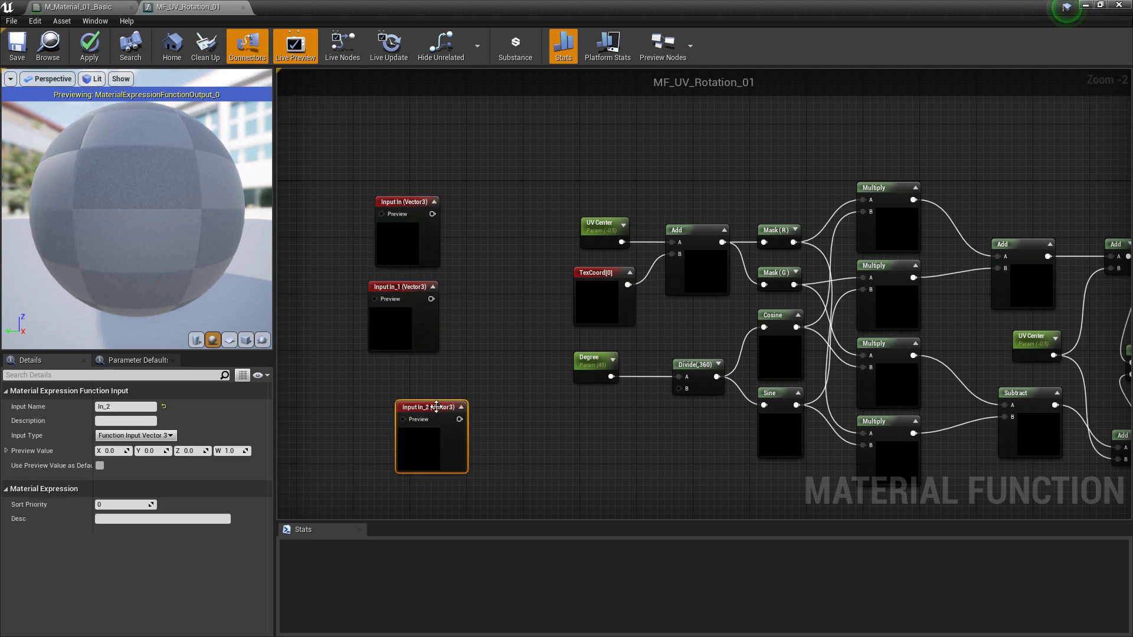
pyautogui.moveTo(443, 407); pyautogui.dragTo(417, 379)
pyautogui.click(453, 411)
# - Disconnect the UV Center, TexCoord and Degree nodes from Add and Divide, and move them aside beyond the function inputs
pyautogui.moveTo(454, 410); pyautogui.dragTo(420, 419, button='right')
pyautogui.keyDown('alt'); pyautogui.click(645, 385); pyautogui.keyUp('alt')
pyautogui.keyDown('alt'); pyautogui.click(638, 262); pyautogui.keyUp('alt')
pyautogui.keyDown('alt'); pyautogui.click(638, 251); pyautogui.keyUp('alt')
pyautogui.moveTo(582, 424); pyautogui.dragTo(523, 189)
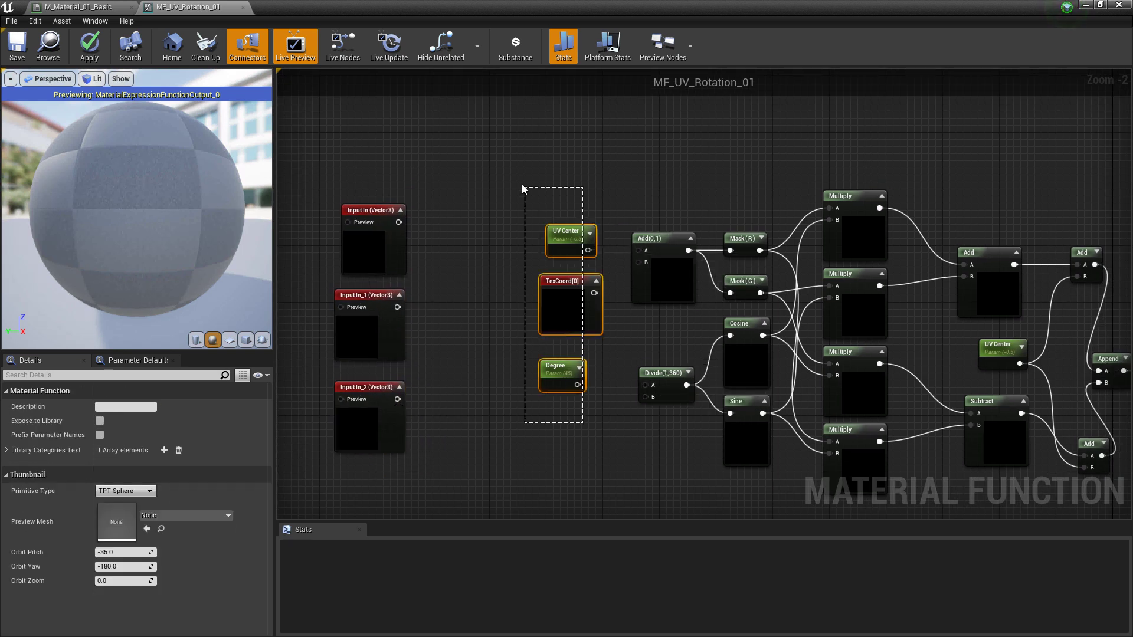
pyautogui.moveTo(567, 232); pyautogui.dragTo(291, 233)
# - Connect inputs In and In_1 to the first Add node's A and B, and In_2 to the Divide node's A
pyautogui.moveTo(462, 447); pyautogui.dragTo(459, 251)
pyautogui.moveTo(537, 327); pyautogui.dragTo(576, 337, button='right')
pyautogui.click(577, 337)
pyautogui.moveTo(536, 246); pyautogui.dragTo(676, 261)
pyautogui.moveTo(535, 330); pyautogui.dragTo(677, 272)
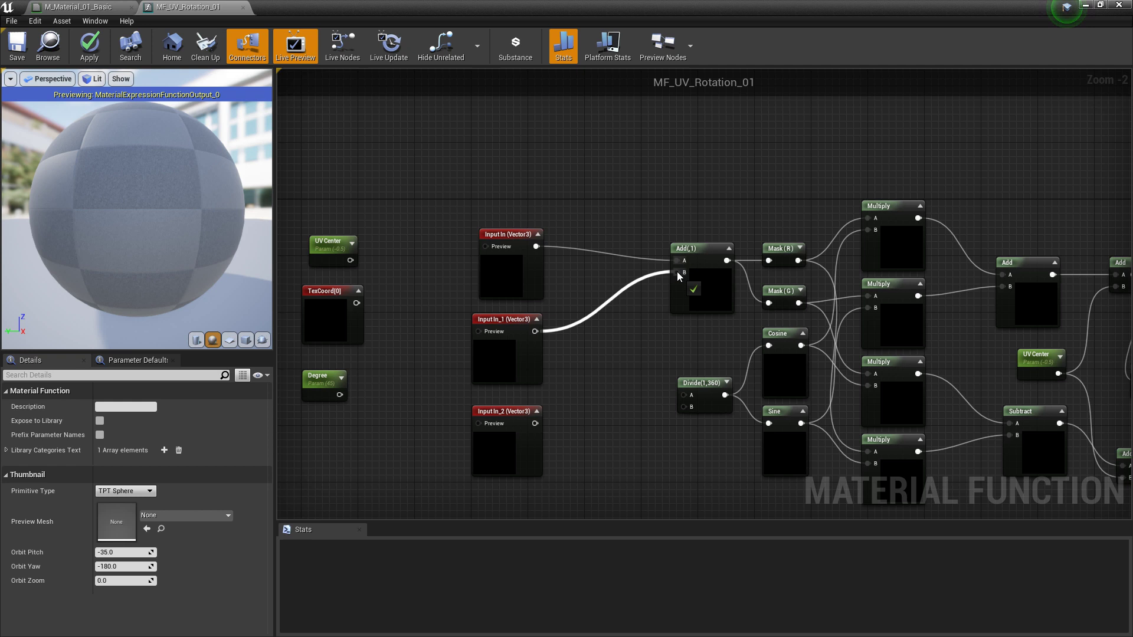
pyautogui.moveTo(535, 423); pyautogui.dragTo(684, 395)
# - Set the first function input's type to Function Input Scalar and name it UV Center
pyautogui.click(508, 234)
pyautogui.click(142, 436)
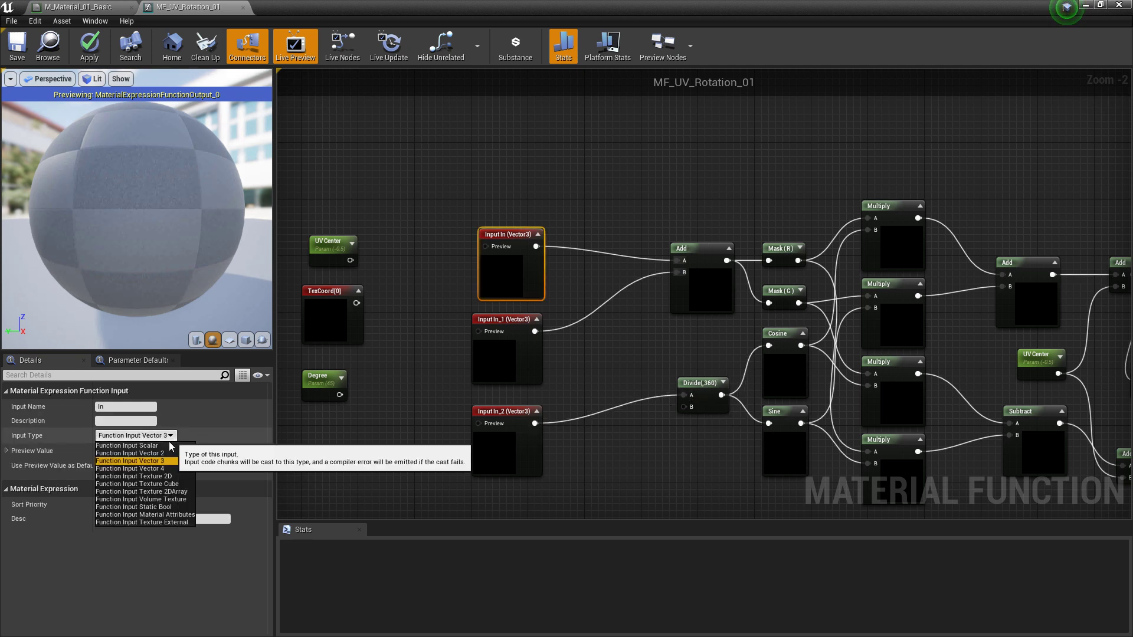
pyautogui.click(138, 446)
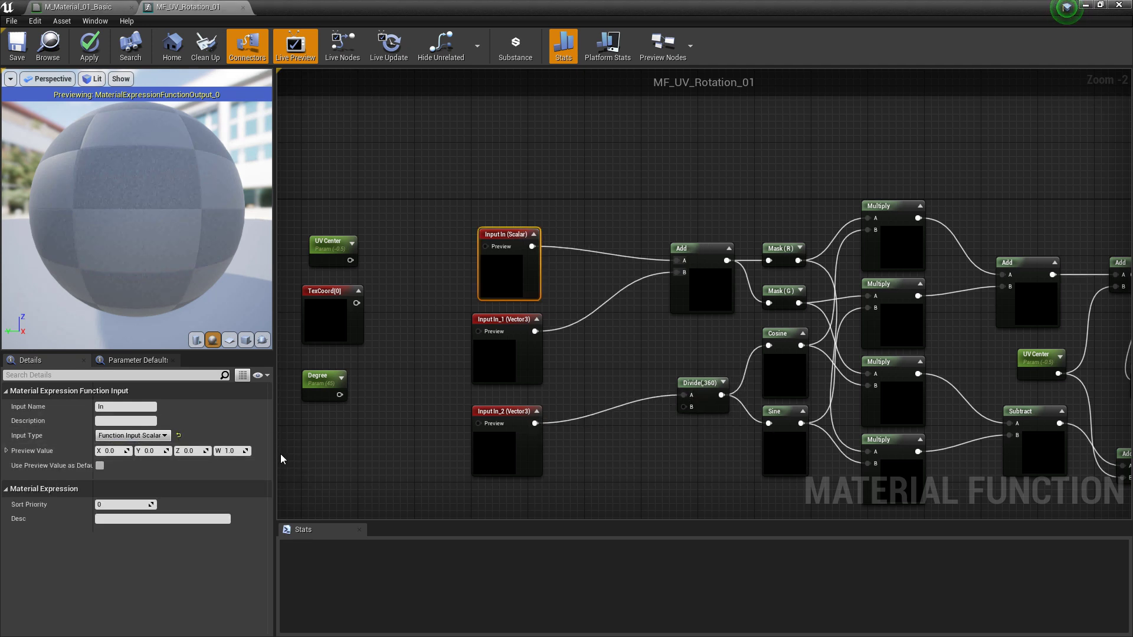
pyautogui.click(126, 406)
pyautogui.write('UV Center')
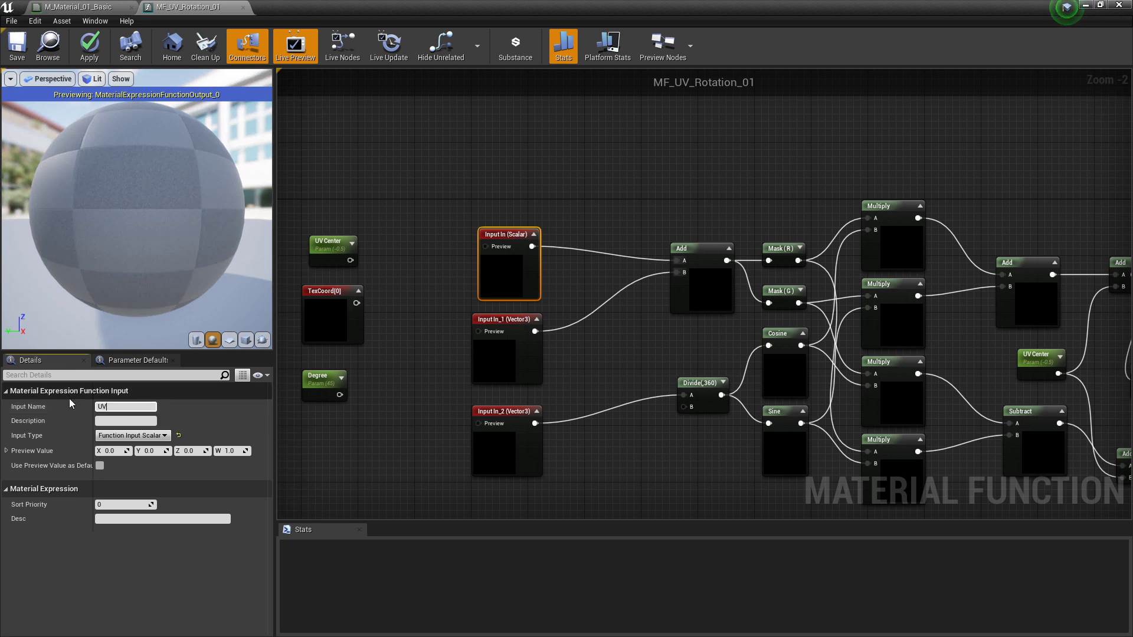
pyautogui.press('Return')
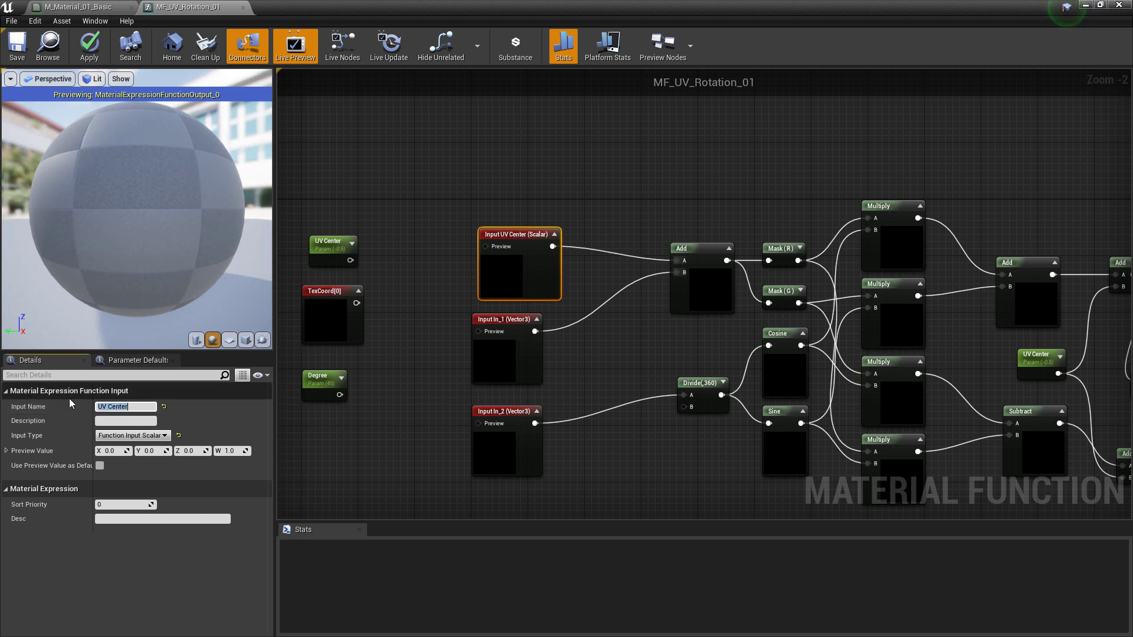
# - Set the In_1 function input's type to Function Input Vector 2 and name it Tex Coord
pyautogui.click(498, 322)
pyautogui.click(141, 436)
pyautogui.click(130, 454)
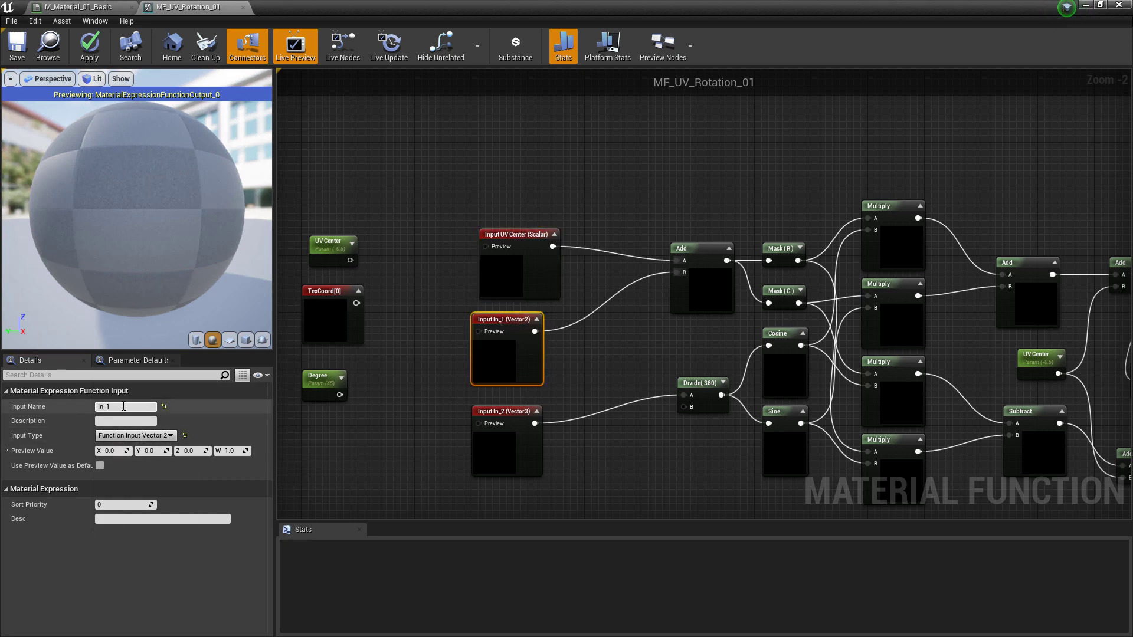
pyautogui.write('Tex Coord')
pyautogui.press('Return')
# - Set the In_2 function input's type to Function Input Scalar and name it Degrees
pyautogui.click(504, 413)
pyautogui.click(142, 436)
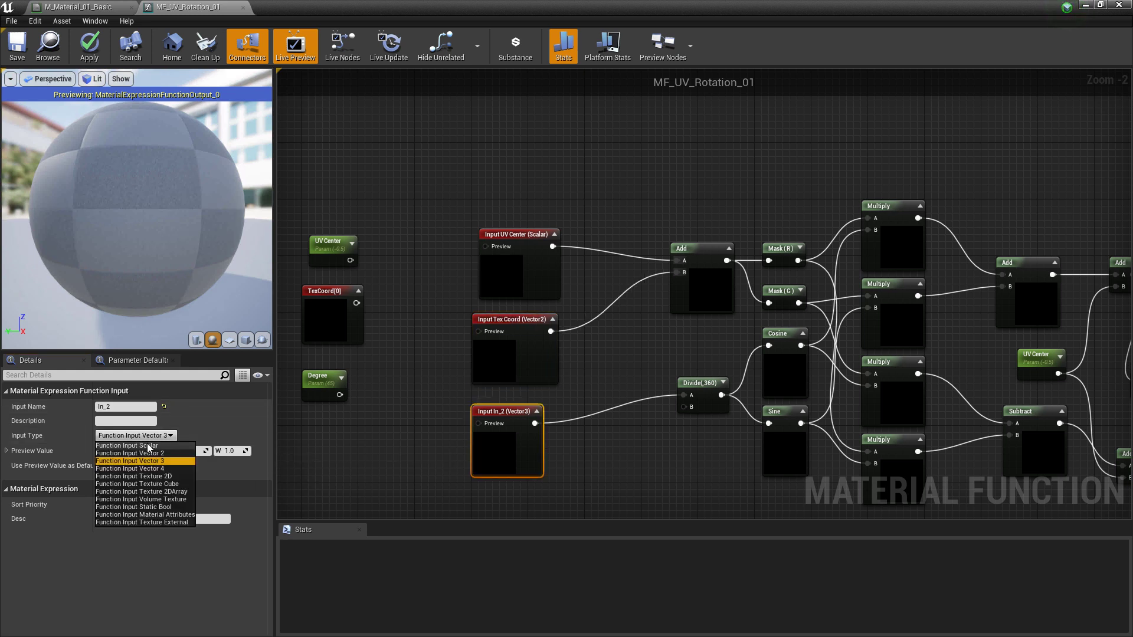
pyautogui.click(144, 446)
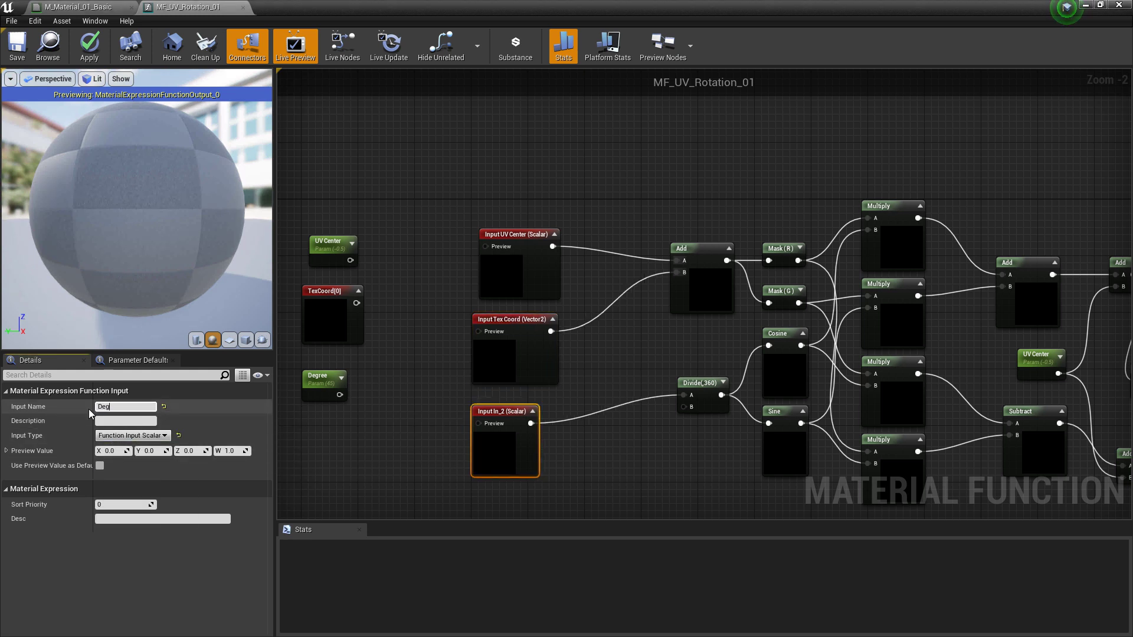
pyautogui.write('Degrees')
pyautogui.press('Return')
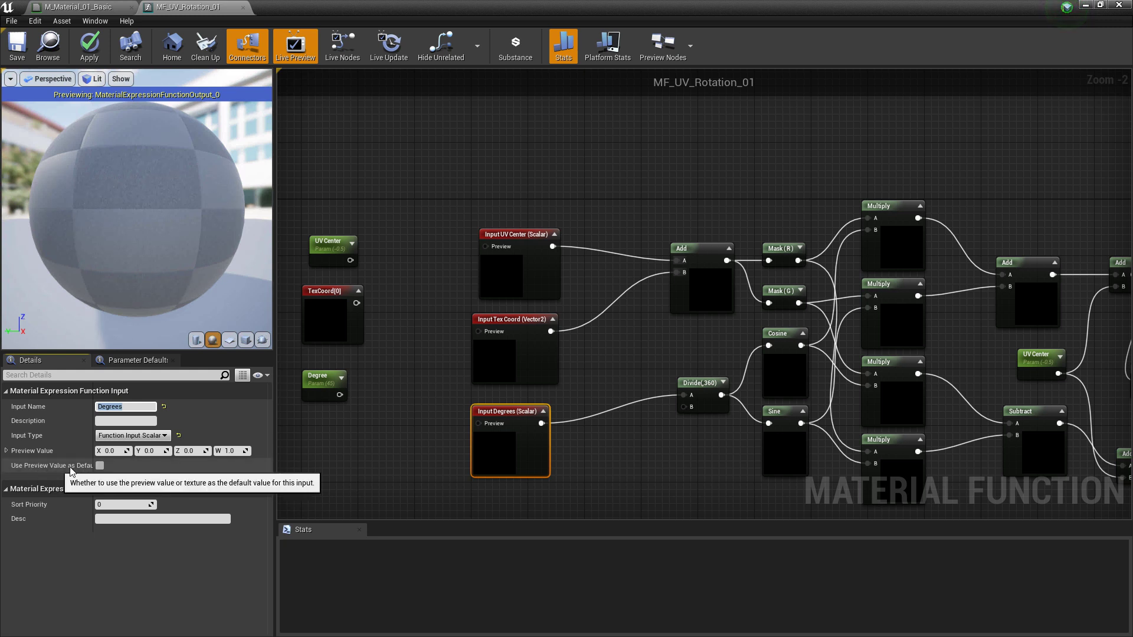
# - Enable Use Preview Value as Default on the UV Center function input
pyautogui.click(521, 330)
pyautogui.click(529, 260)
pyautogui.moveTo(376, 439); pyautogui.dragTo(386, 438, button='right')
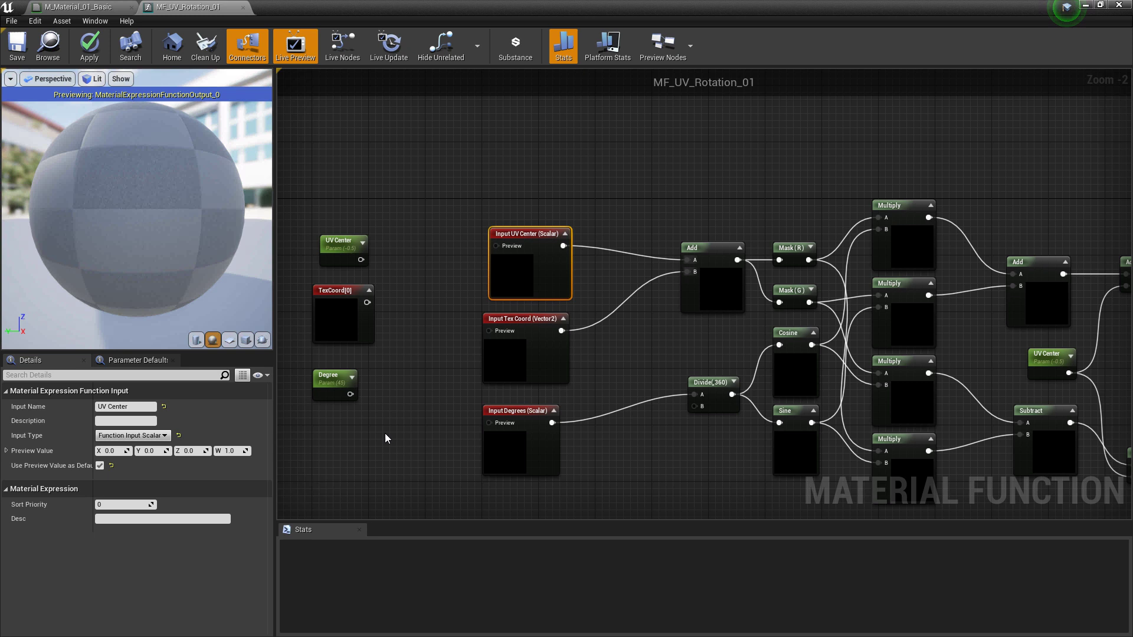
# - Replace the disconnected UV Center and Degree parameters with two constant nodes, one near the UV Center input and one near Degrees
pyautogui.click(335, 378)
pyautogui.keyDown('ctrl'); pyautogui.click(342, 239); pyautogui.keyUp('ctrl')
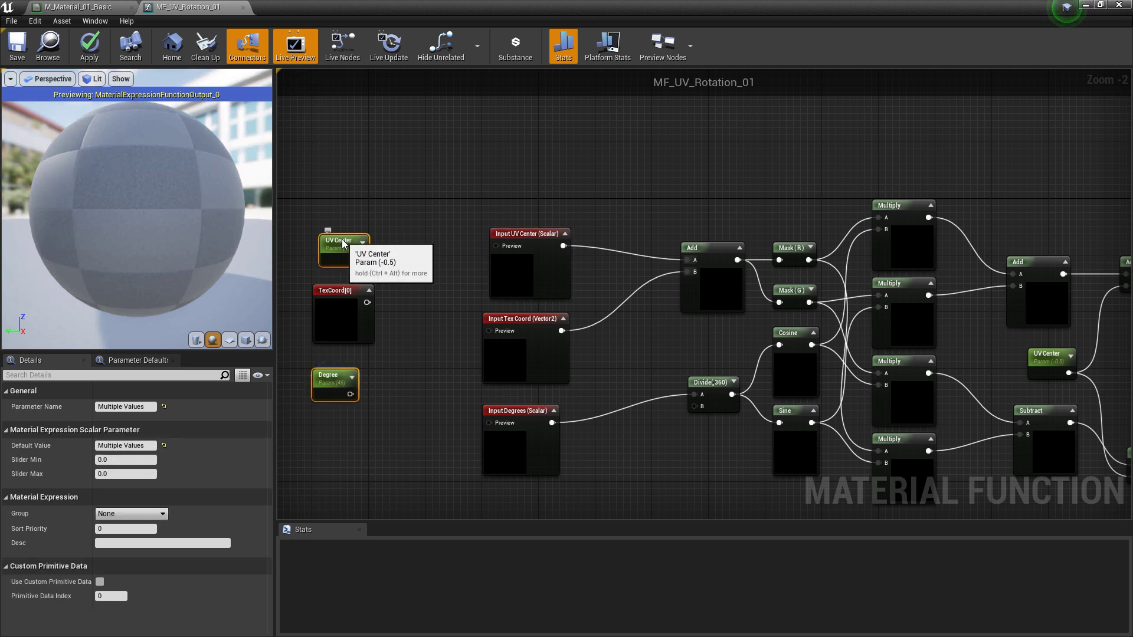
pyautogui.press('Delete')
pyautogui.press('1')
pyautogui.click(402, 232)
pyautogui.press('1')
pyautogui.click(412, 436)
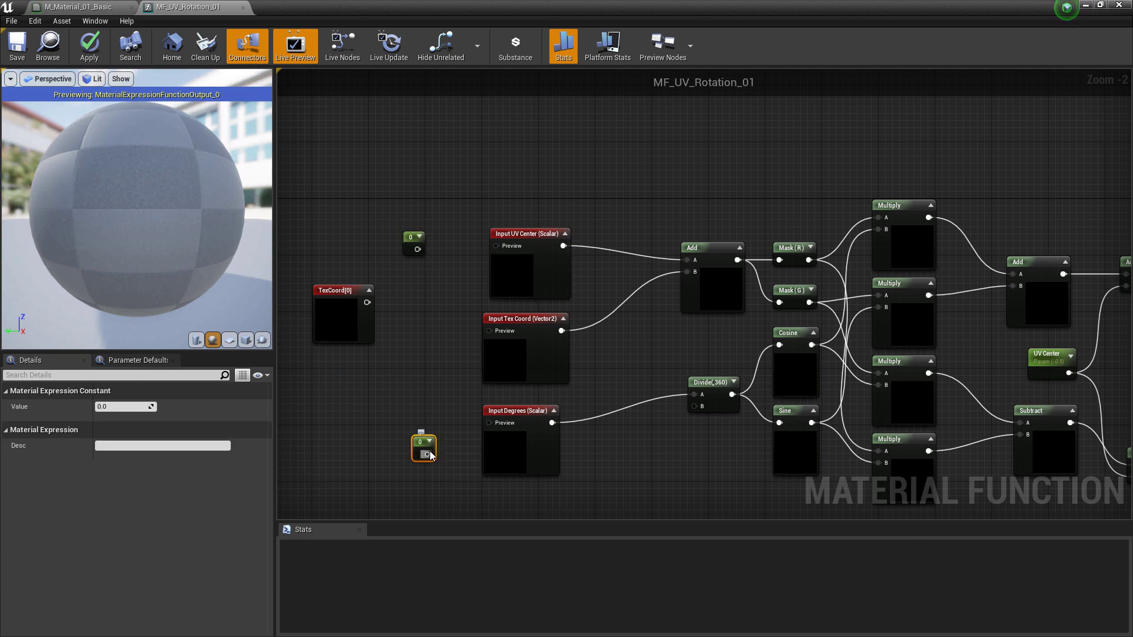
# - Connect the lower constant to the Degrees input's Preview pin and set the upper constant to -0.5
pyautogui.moveTo(428, 454); pyautogui.dragTo(488, 423)
pyautogui.click(414, 242)
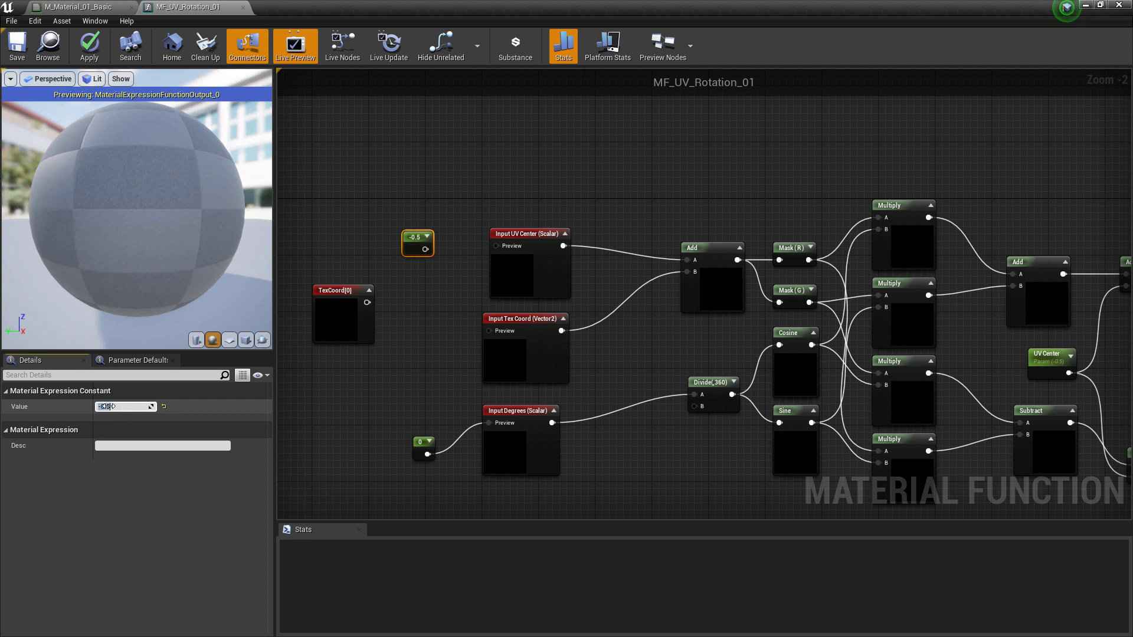
# - Connect the TexCoord node to the Tex Coord input's Preview pin and save the material function
pyautogui.moveTo(367, 302); pyautogui.dragTo(490, 331)
pyautogui.click(26, 57)
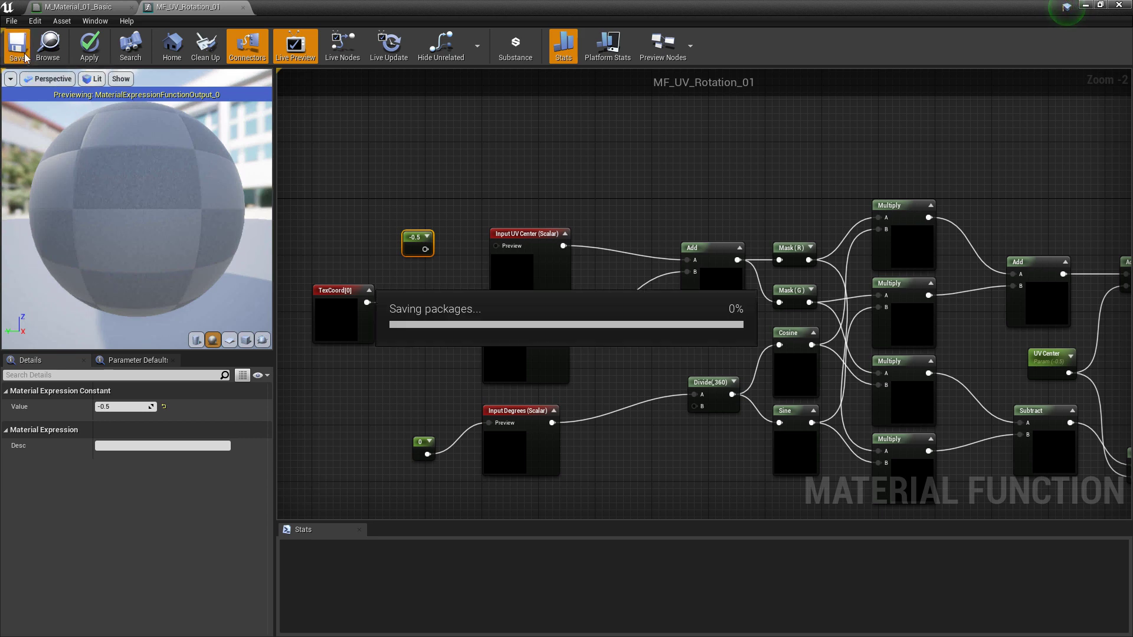
# - Place the MF_UV_Rotation_01 function from the Materials folder in the M_Material_01_Basic graph
pyautogui.click(90, 10)
pyautogui.doubleClick(393, 9)
pyautogui.click(559, 105)
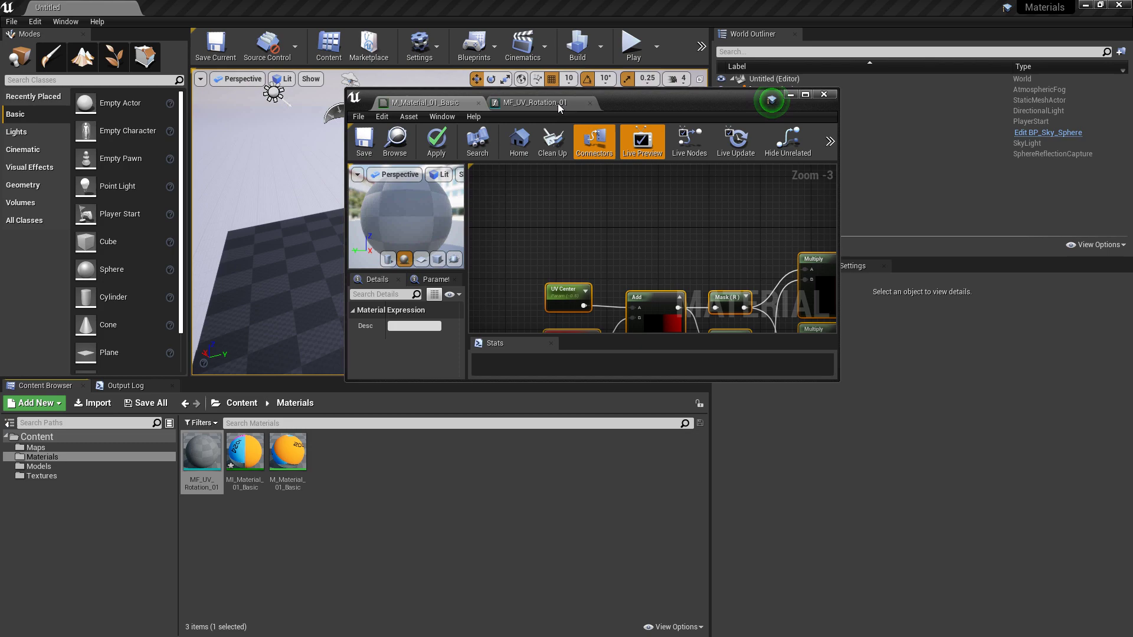
pyautogui.moveTo(201, 457); pyautogui.dragTo(619, 213)
pyautogui.doubleClick(655, 100)
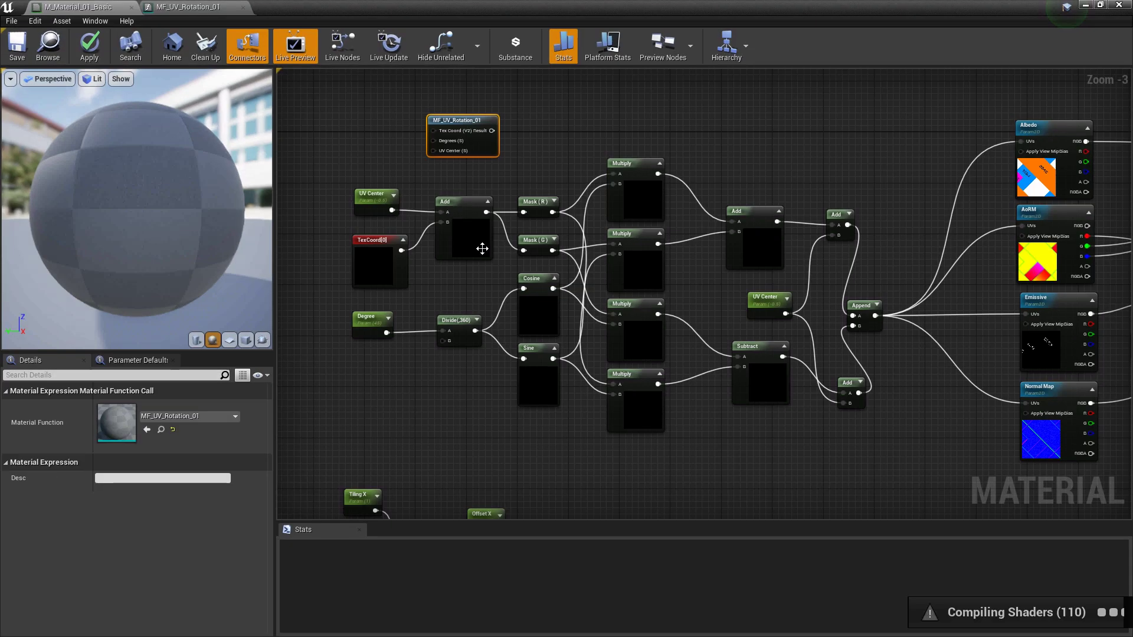
# - Transfer the Append node's four texture UV connections to the MF_UV_Rotation_01 Result output and save the material
pyautogui.moveTo(433, 357); pyautogui.dragTo(421, 398, button='right')
pyautogui.moveTo(473, 162); pyautogui.dragTo(654, 148)
pyautogui.moveTo(654, 150); pyautogui.dragTo(563, 174, button='right')
pyautogui.moveTo(568, 181); pyautogui.dragTo(923, 469)
pyautogui.click(19, 52)
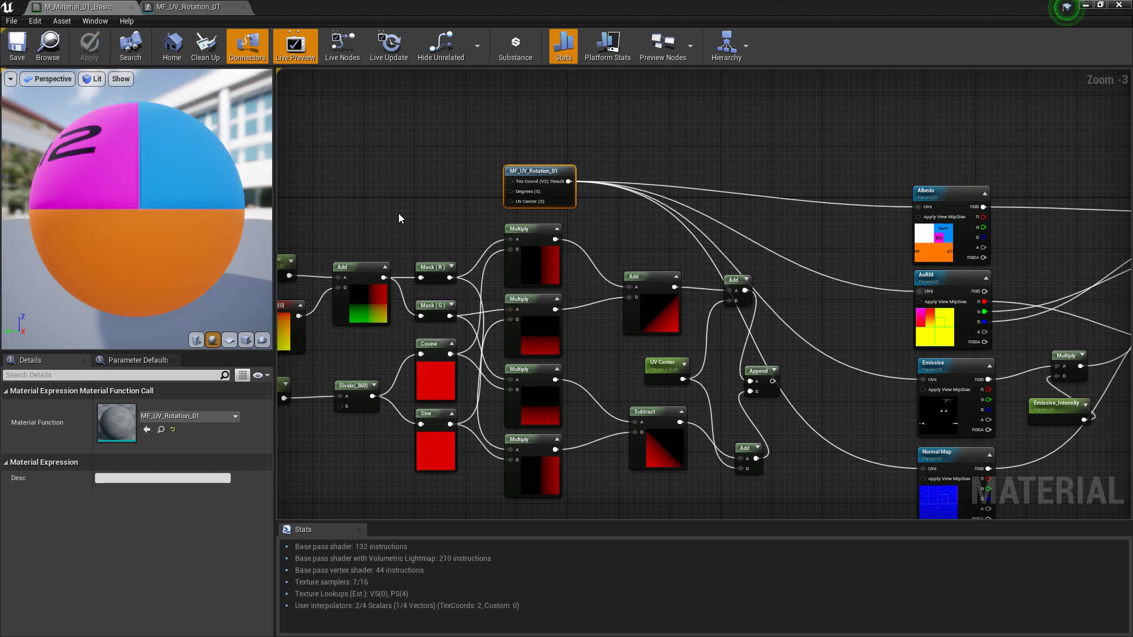
# - Delete the old rotation nodes from the material, keeping the left-hand UV Center, TexCoord and Degree nodes
pyautogui.moveTo(398, 214); pyautogui.dragTo(505, 193, button='right')
pyautogui.moveTo(904, 459); pyautogui.dragTo(448, 224)
pyautogui.press('Delete')
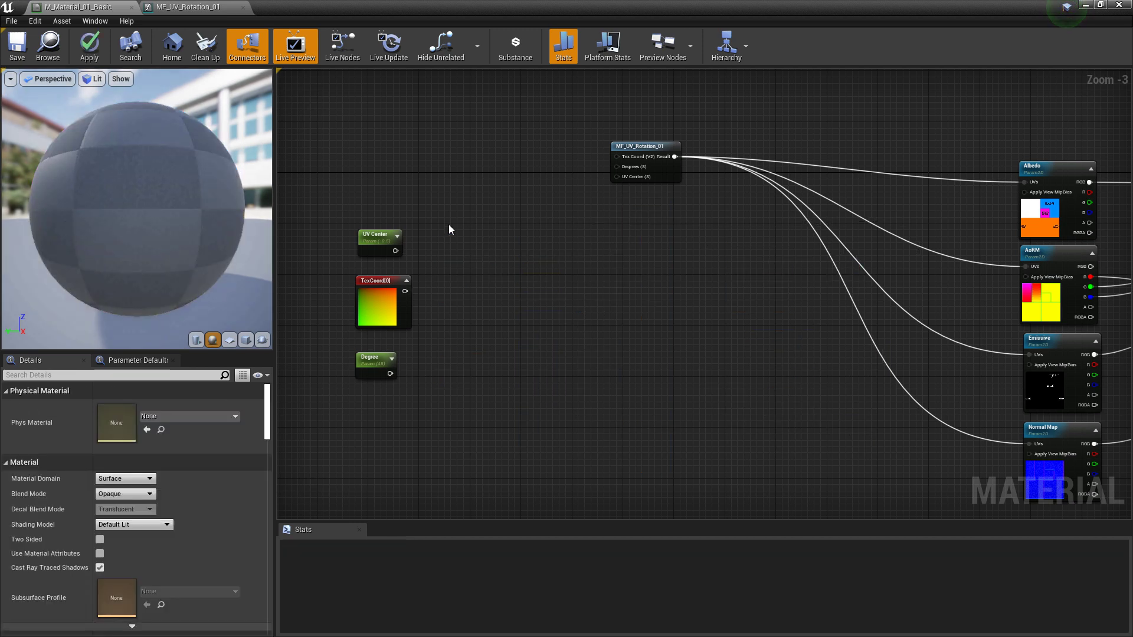
# - Move the Degree parameter beside MF_UV_Rotation_01, connect it to the Degrees input and save the material
pyautogui.moveTo(448, 224); pyautogui.dragTo(422, 256, button='right')
pyautogui.moveTo(339, 389); pyautogui.dragTo(506, 208)
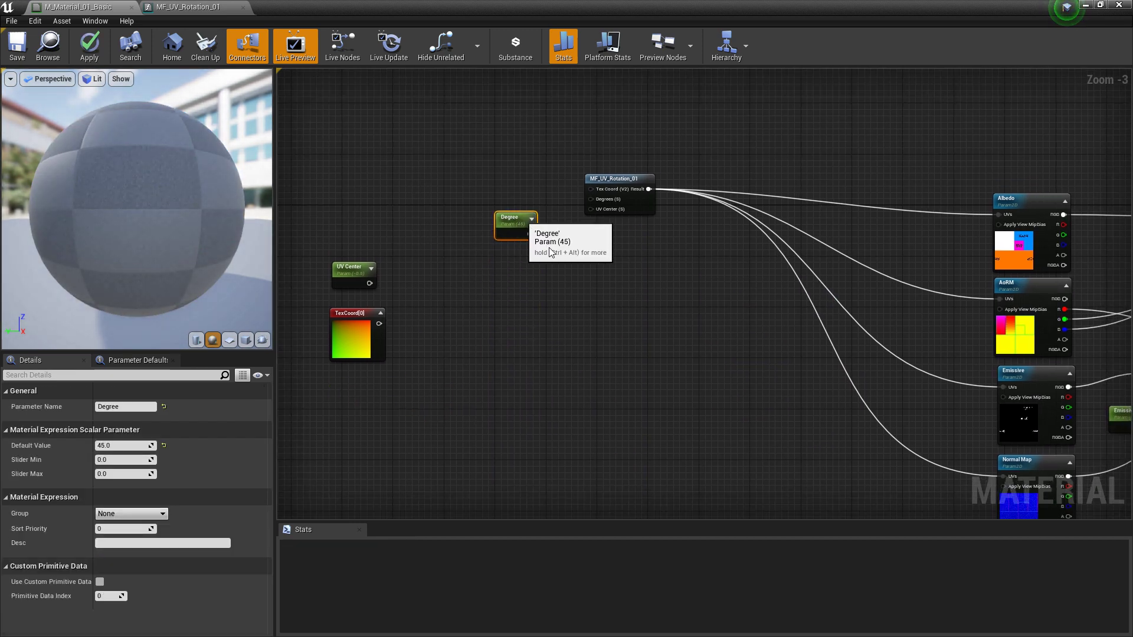
pyautogui.moveTo(505, 208); pyautogui.dragTo(465, 247, button='right')
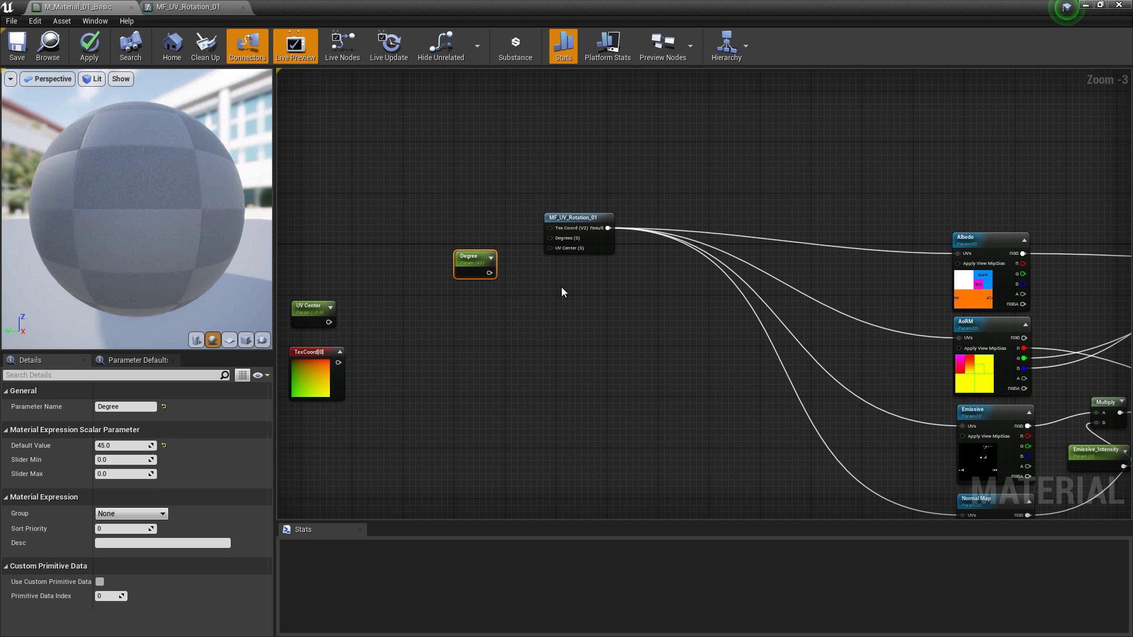
pyautogui.moveTo(561, 287); pyautogui.dragTo(536, 295, button='right')
pyautogui.moveTo(472, 289); pyautogui.dragTo(533, 254)
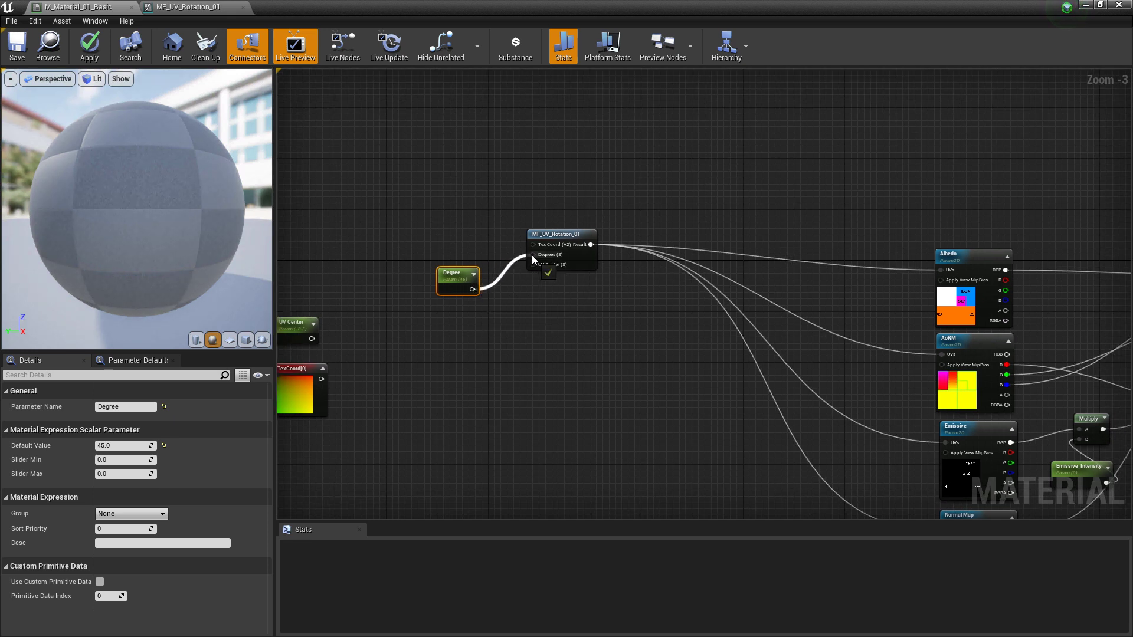
pyautogui.click(17, 46)
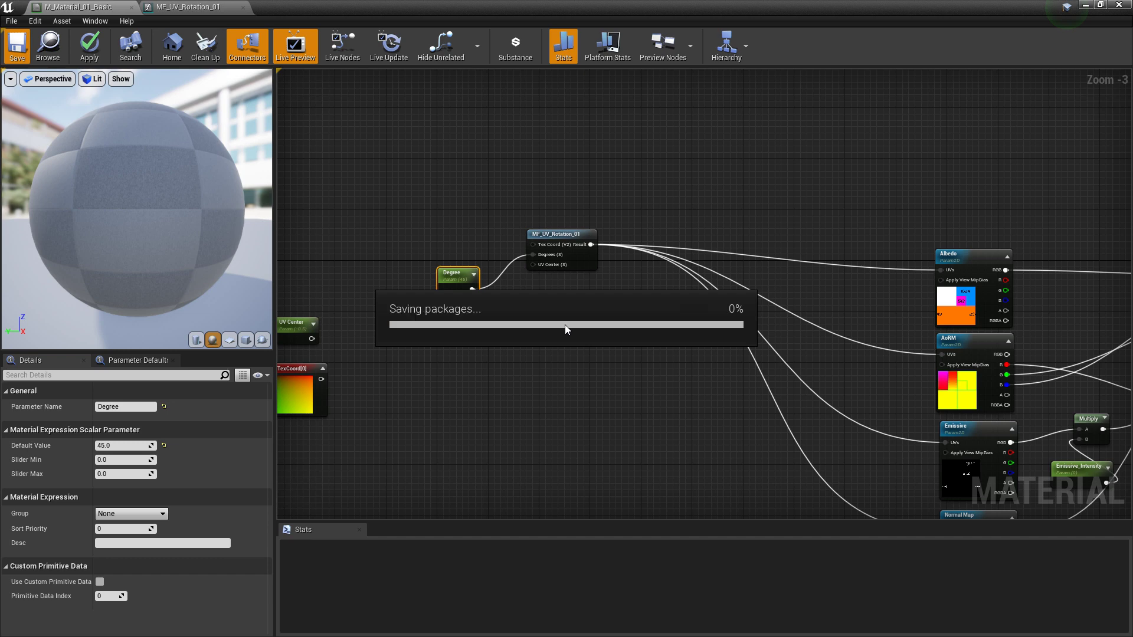
# - Open the MI_Material_01_Basic instance and test the texture rotation by varying Degree
pyautogui.moveTo(398, 9); pyautogui.dragTo(619, 163)
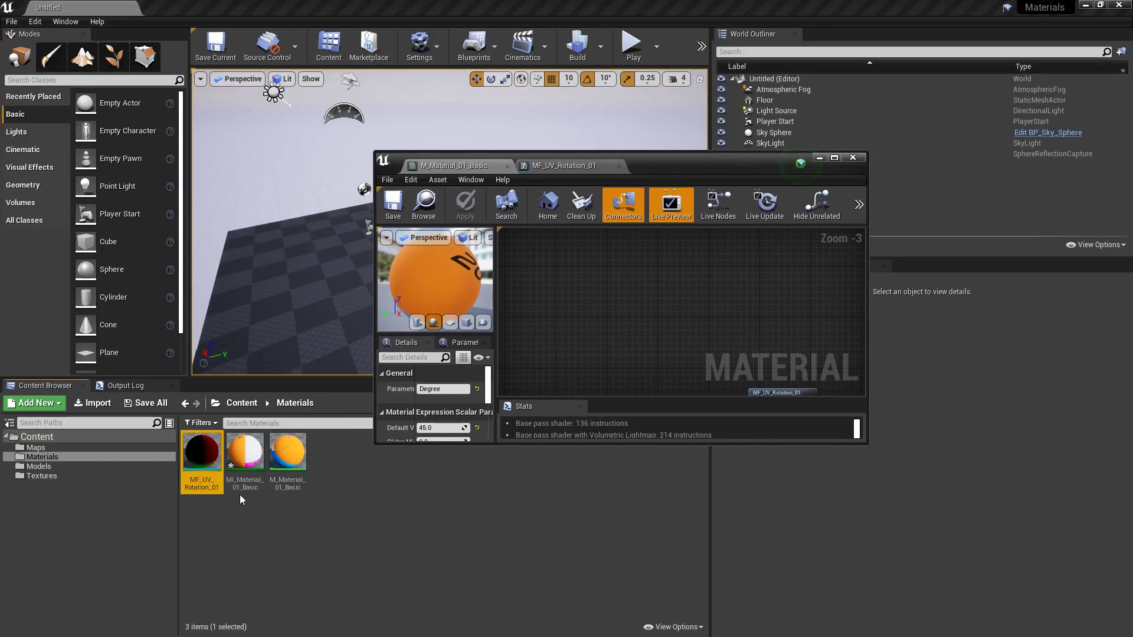
pyautogui.doubleClick(248, 460)
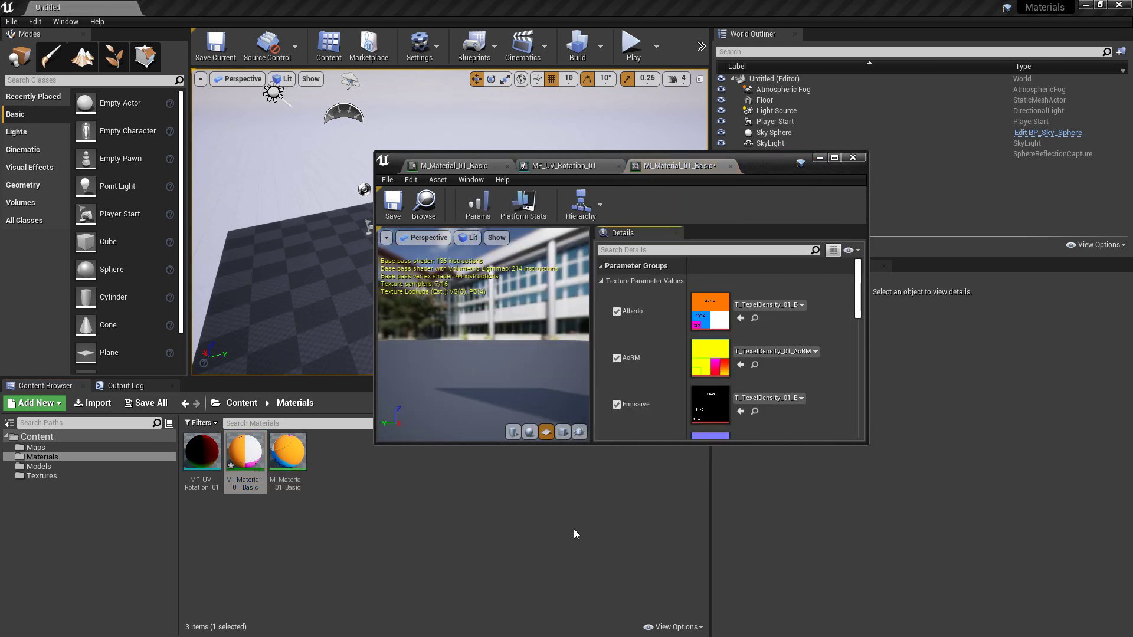
pyautogui.click(834, 158)
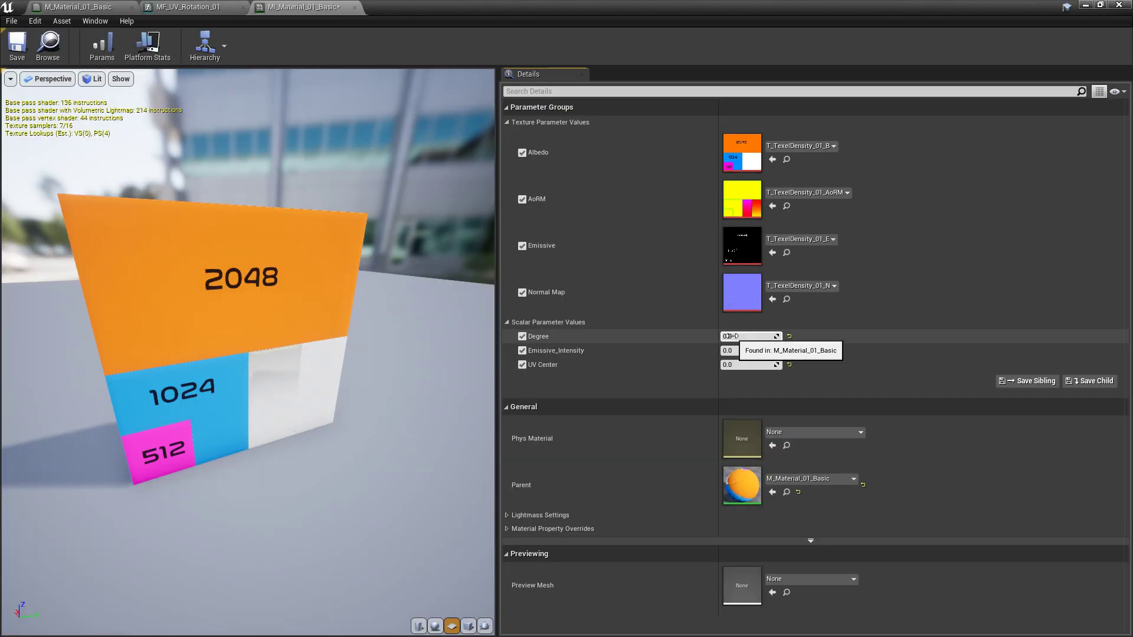
pyautogui.moveTo(749, 336)
pyautogui.mouseDown()
pyautogui.moveTo(828, 336)
pyautogui.moveTo(769, 336)
pyautogui.mouseUp()
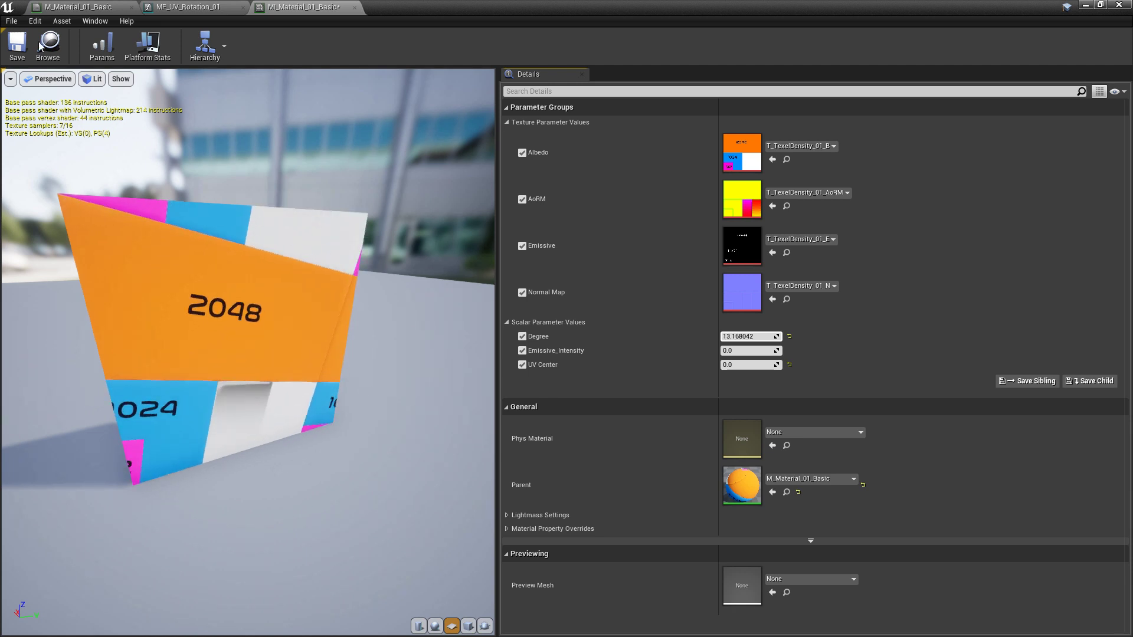
# - In MF_UV_Rotation_01, connect the -0.5 constant to the UV Center input's Preview pin
pyautogui.click(187, 7)
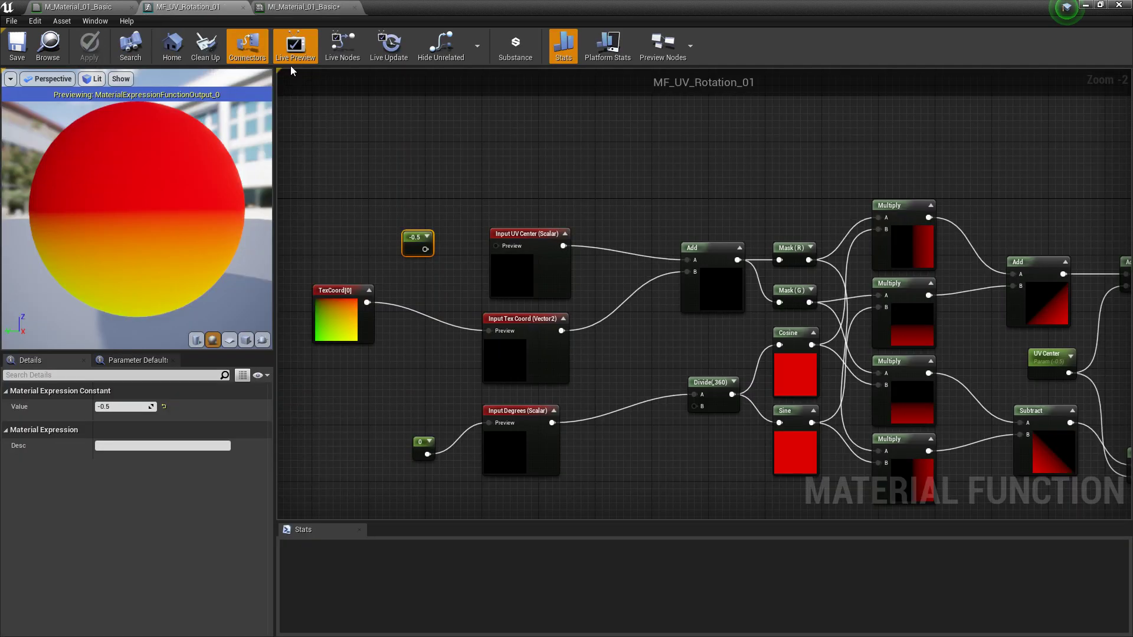
pyautogui.moveTo(424, 249); pyautogui.dragTo(496, 244)
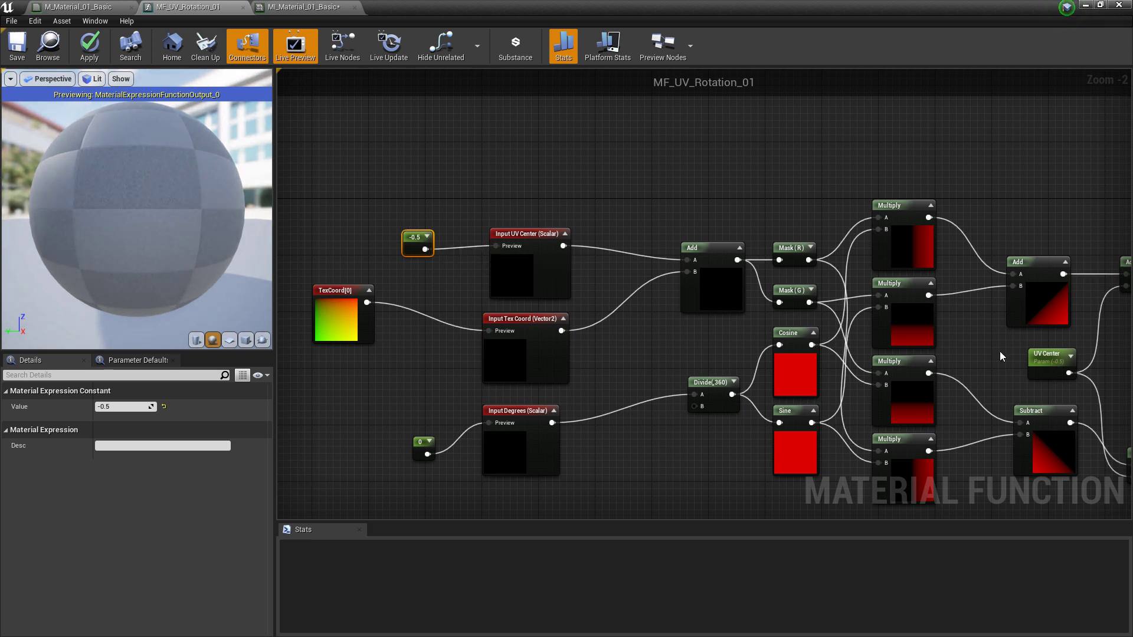
# - Replace the remaining UV Center parameter with the -0.5 constant on the last two Add nodes' B inputs and save the function
pyautogui.moveTo(1001, 356); pyautogui.dragTo(947, 355, button='right')
pyautogui.click(981, 356)
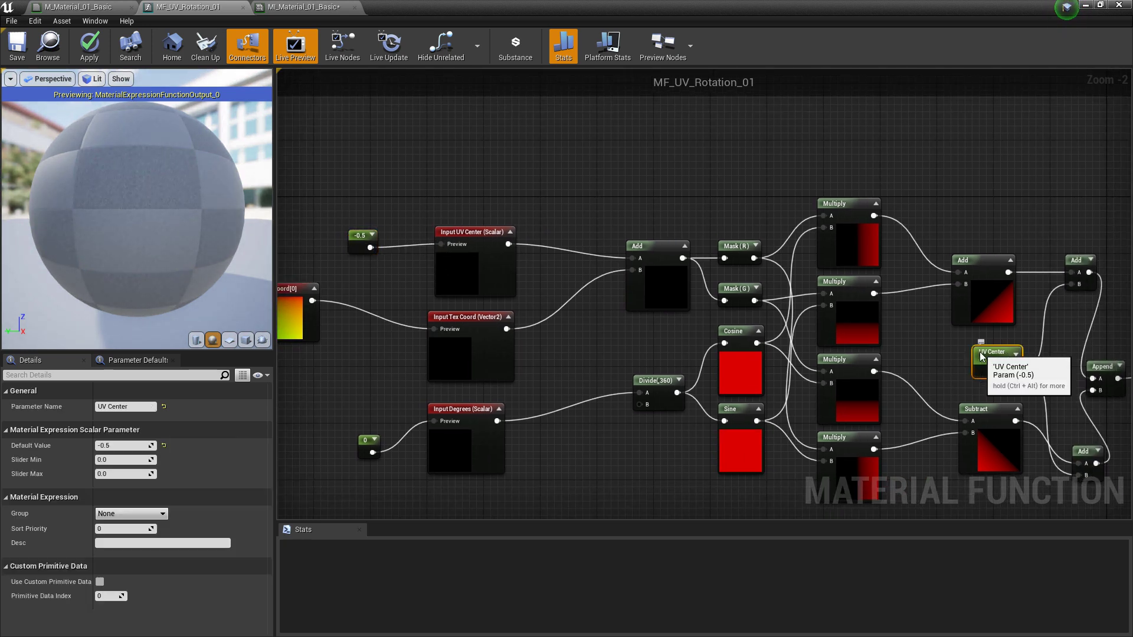
pyautogui.press('Delete')
pyautogui.moveTo(370, 248); pyautogui.dragTo(1072, 284)
pyautogui.moveTo(370, 248); pyautogui.dragTo(1080, 475)
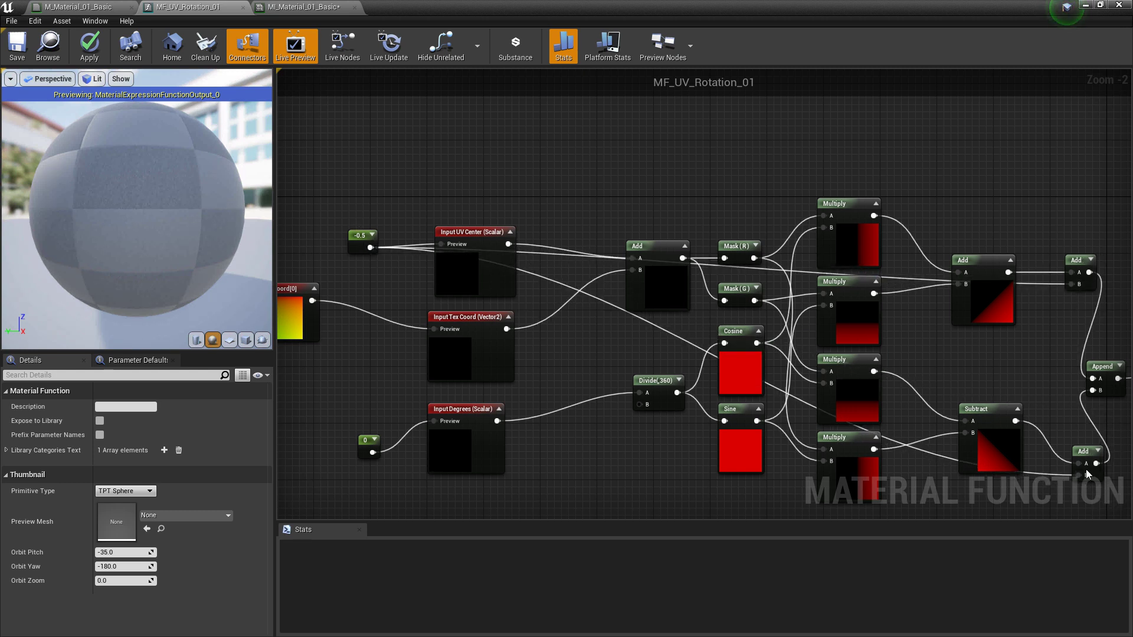
pyautogui.click(16, 55)
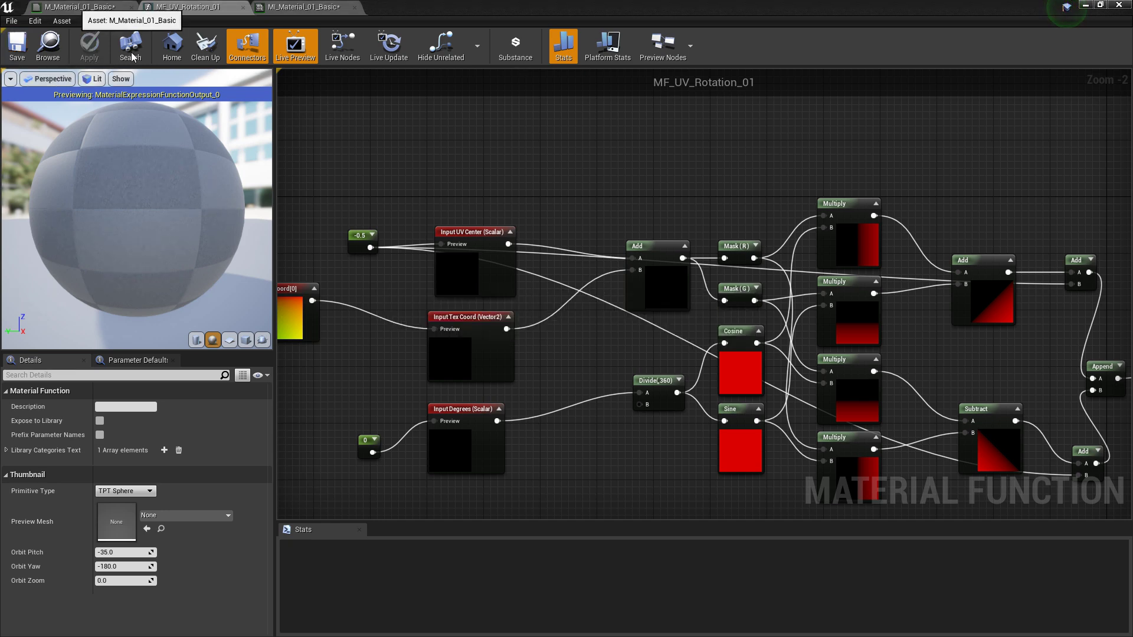
# - Save M_Material_01_Basic and test the rotation in MI_Material_01_Basic by varying Degree, resetting it to 0
pyautogui.click(79, 7)
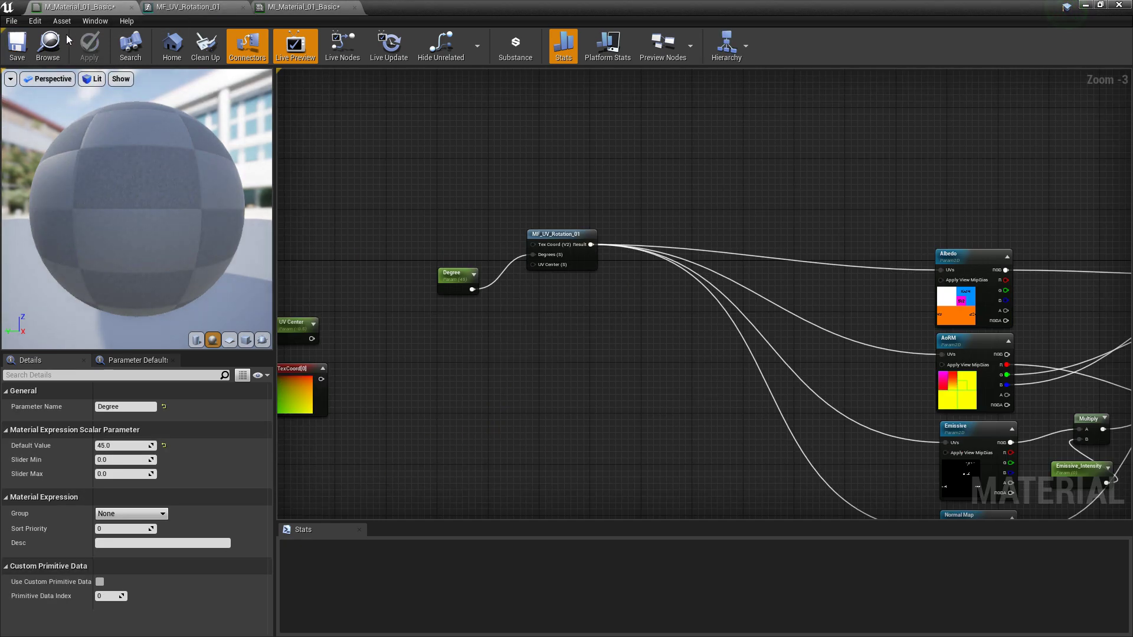
pyautogui.click(17, 51)
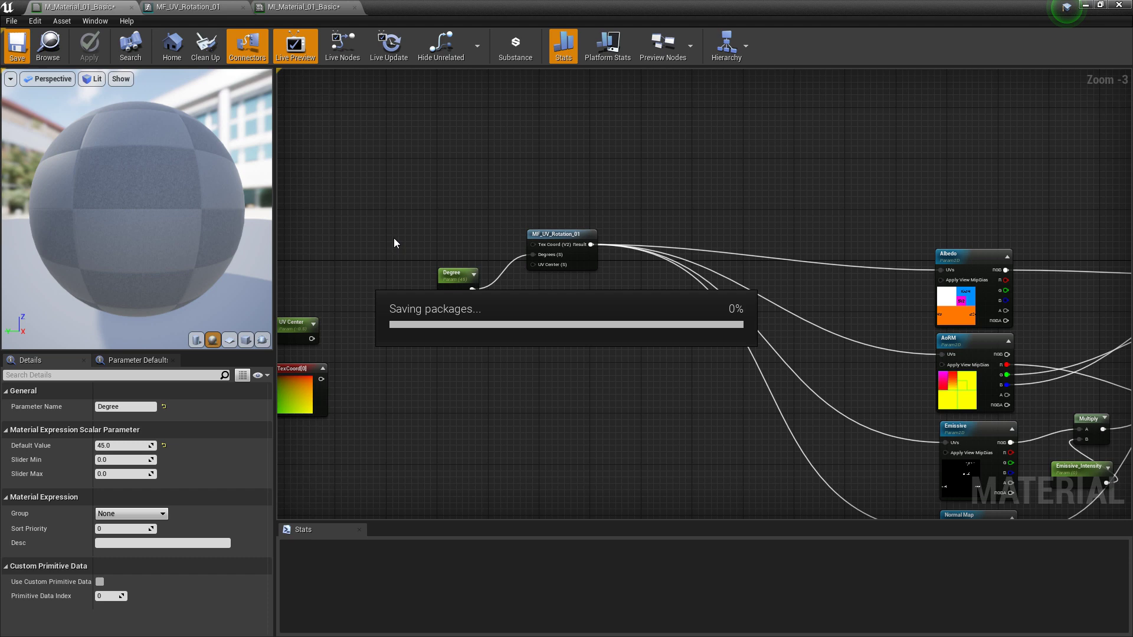
pyautogui.click(302, 7)
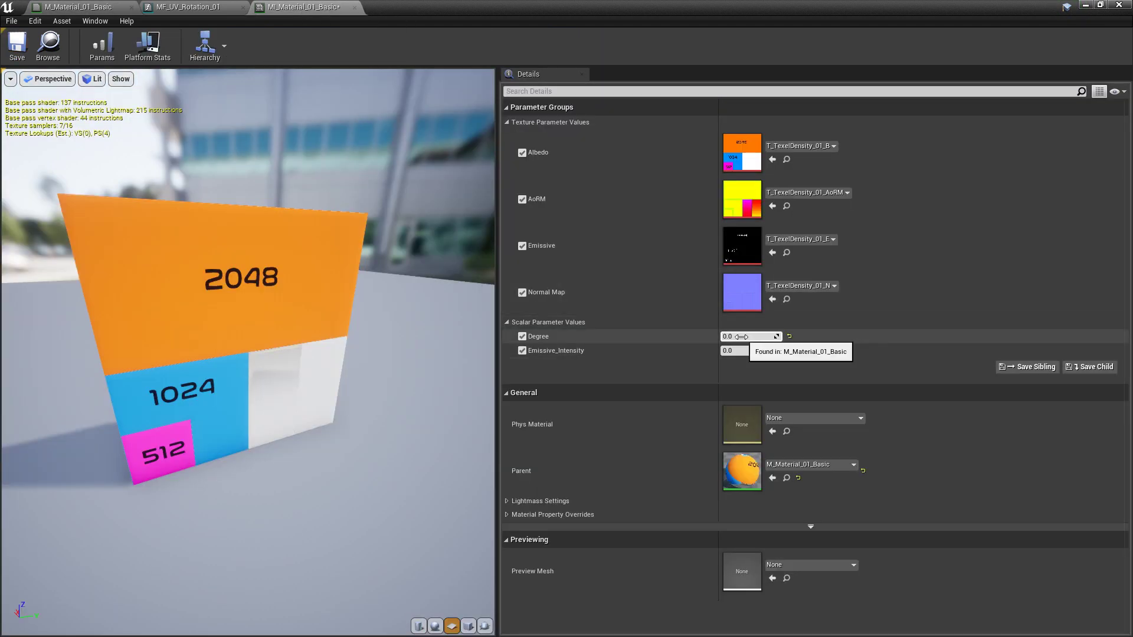
pyautogui.moveTo(770, 334); pyautogui.dragTo(890, 334)
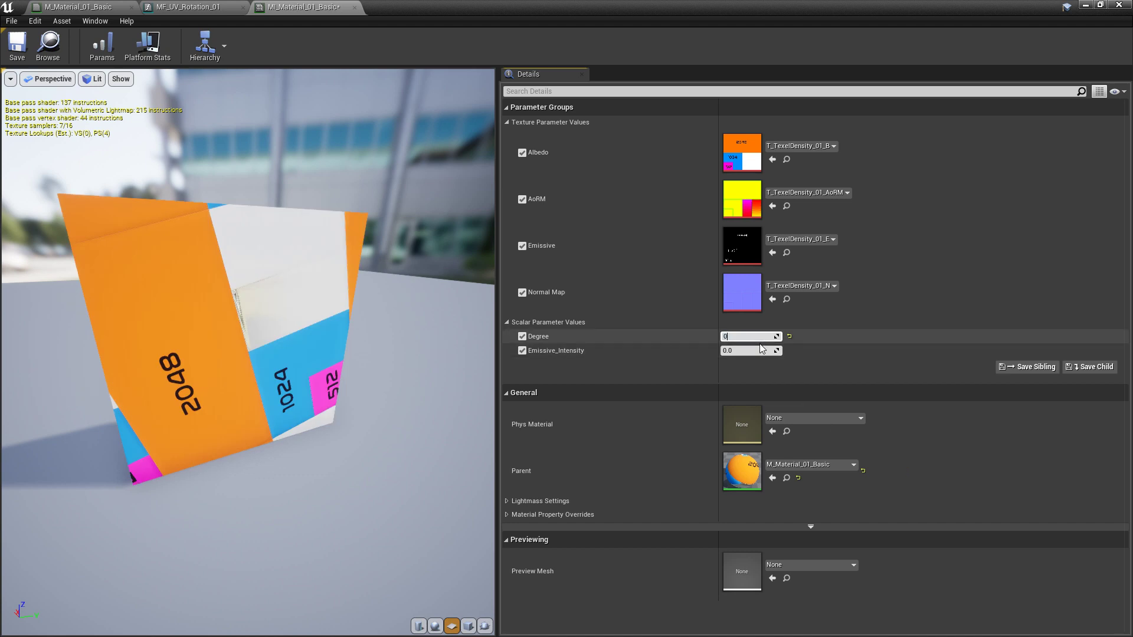
# - Delete the unconnected UV Center and TexCoord nodes from M_Material_01_Basic
pyautogui.click(77, 6)
pyautogui.moveTo(467, 377); pyautogui.dragTo(535, 229, button='right')
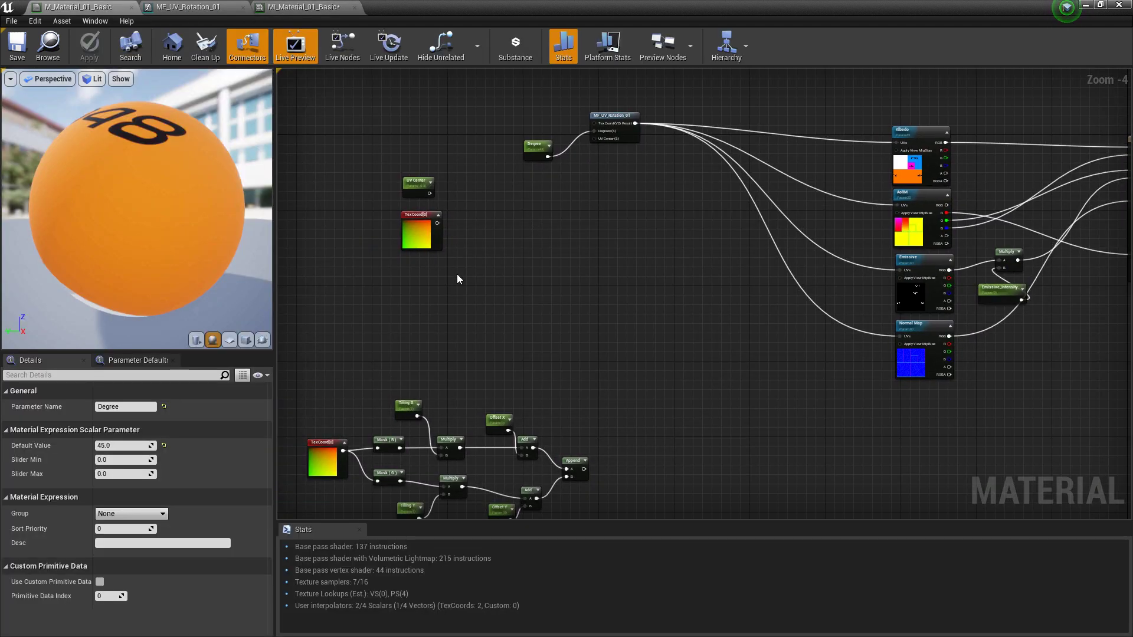
pyautogui.moveTo(457, 274); pyautogui.dragTo(390, 153)
pyautogui.press('Delete')
# - Copy the whole tiling and offset network, from its TexCoord node to its Append node
pyautogui.moveTo(562, 382); pyautogui.dragTo(601, 234, button='right')
pyautogui.scroll(1, 601, 239)
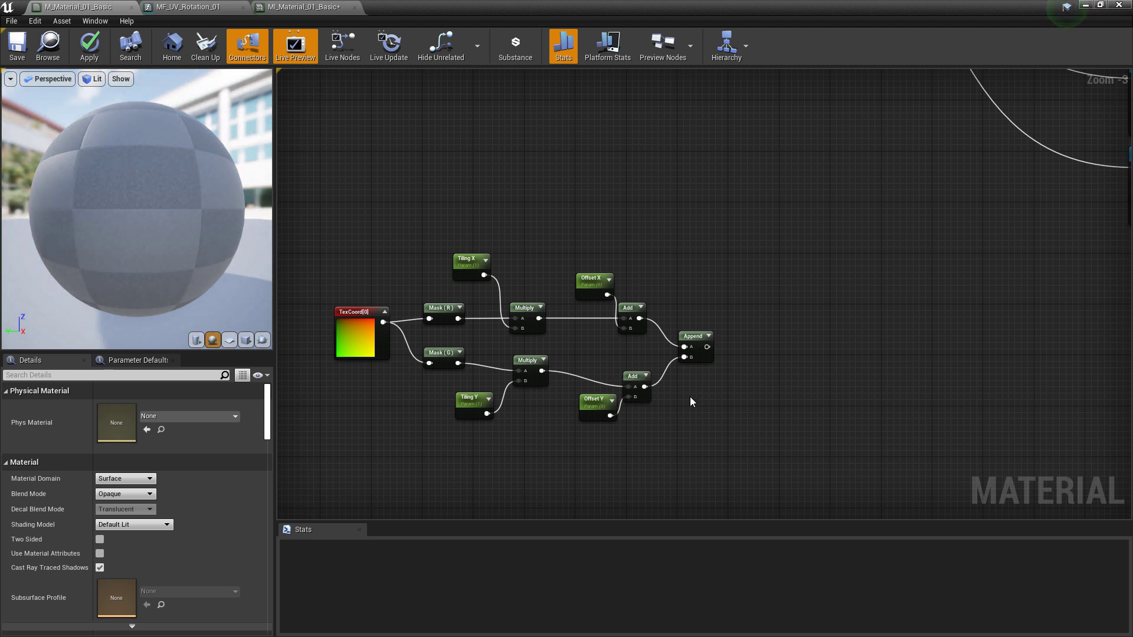
pyautogui.moveTo(706, 416); pyautogui.dragTo(345, 253)
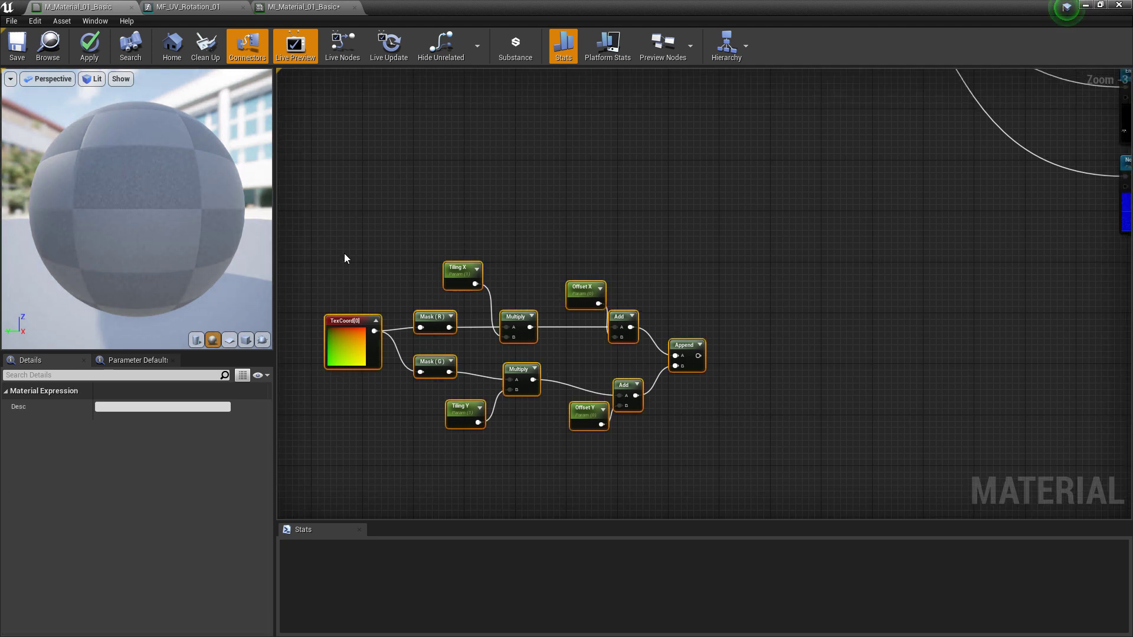
# - Create a material function named MF_UV_TileAndOffset_01 in the Materials folder and place it in the M_Material_01_Basic graph
pyautogui.doubleClick(430, 11)
pyautogui.rightClick(320, 499)
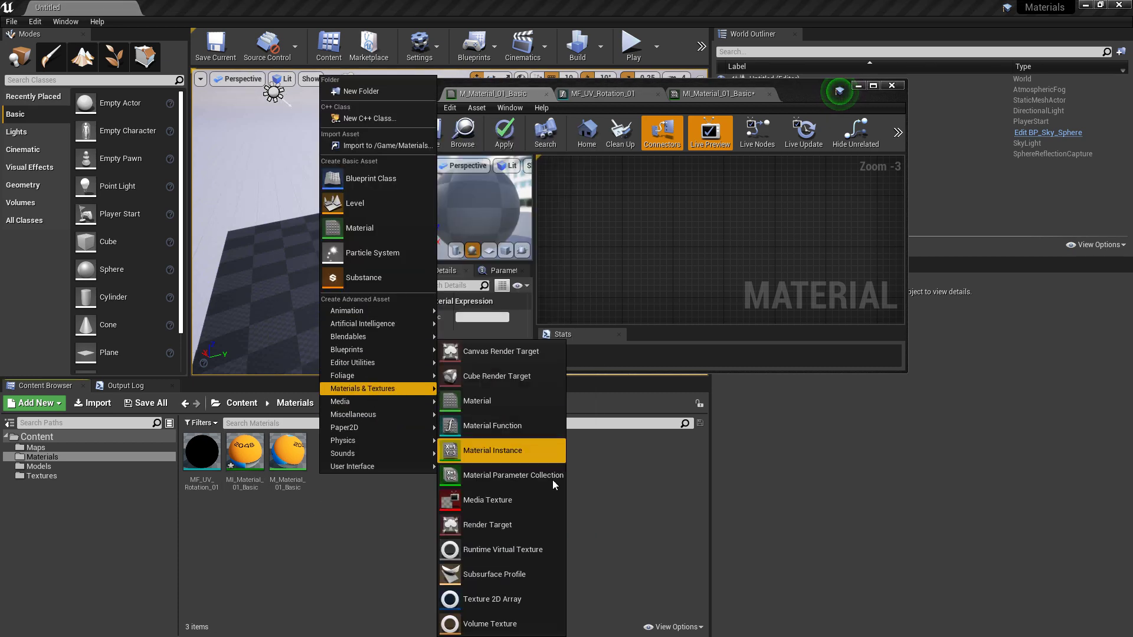
pyautogui.click(491, 423)
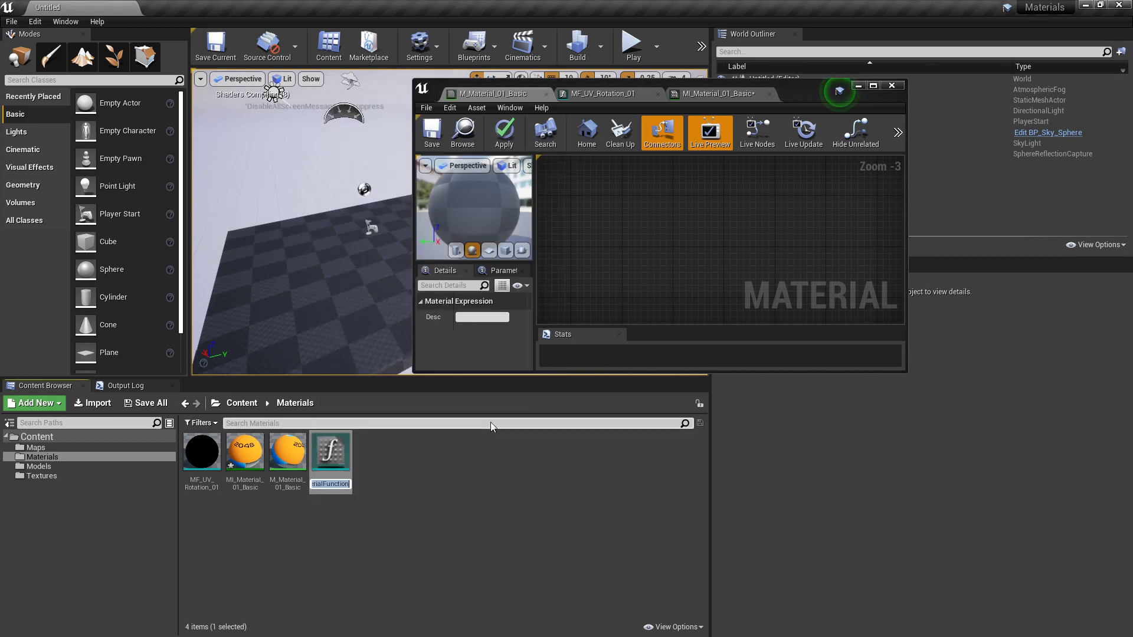
pyautogui.write('MF_UV_TileAndOffset_01')
pyautogui.press('Return')
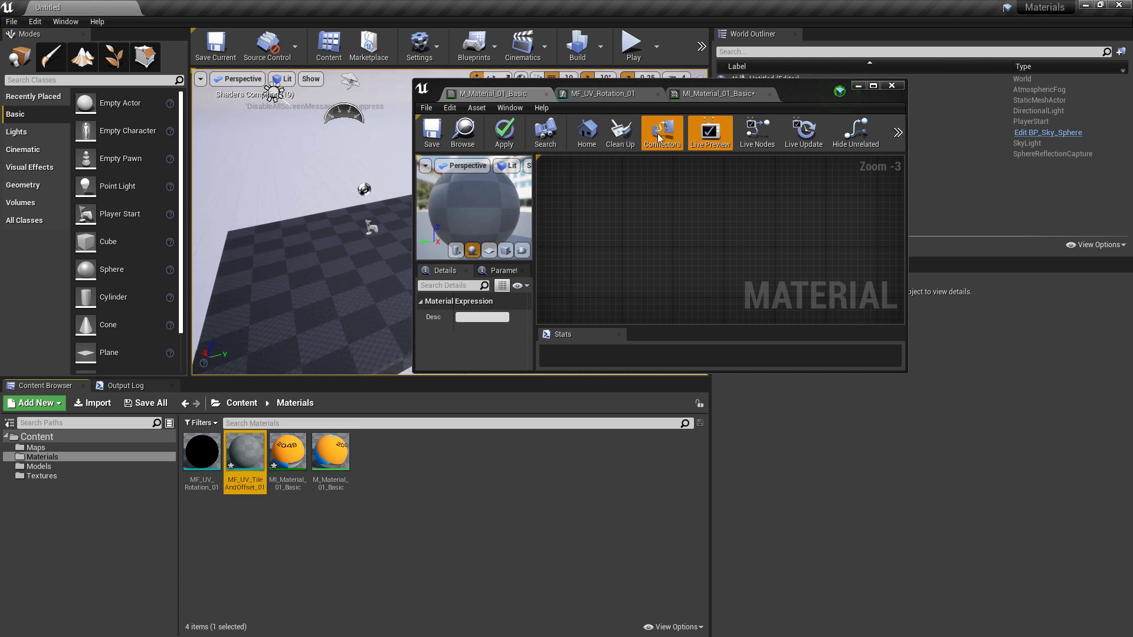
pyautogui.moveTo(245, 453); pyautogui.dragTo(669, 225)
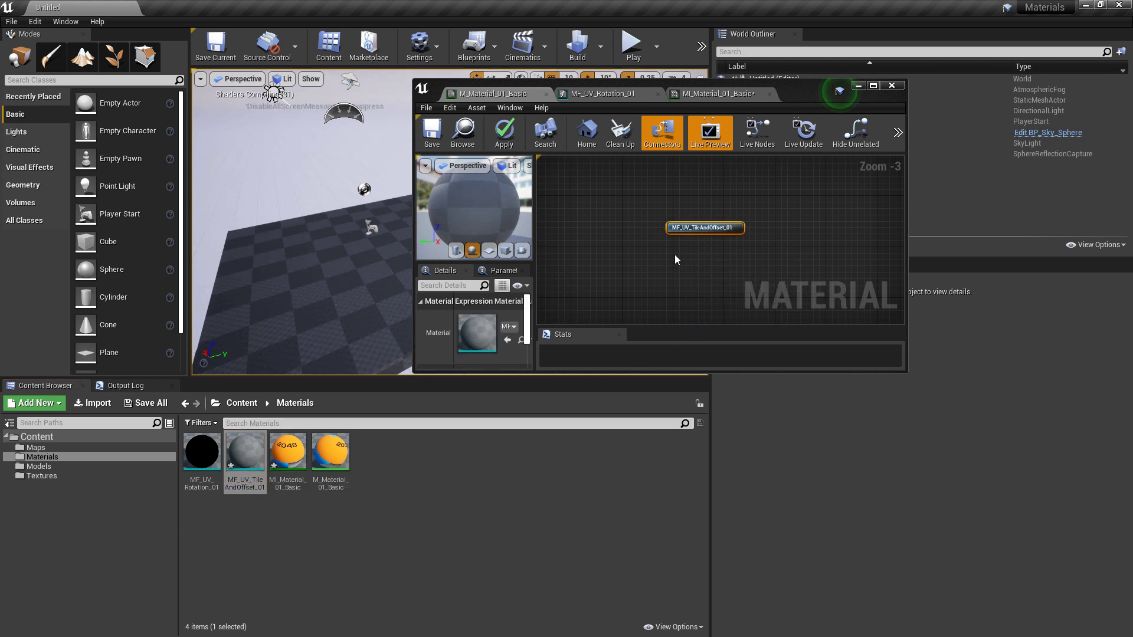
# - Open MF_UV_TileAndOffset_01 and paste the copied tiling and offset nodes into its graph
pyautogui.doubleClick(254, 453)
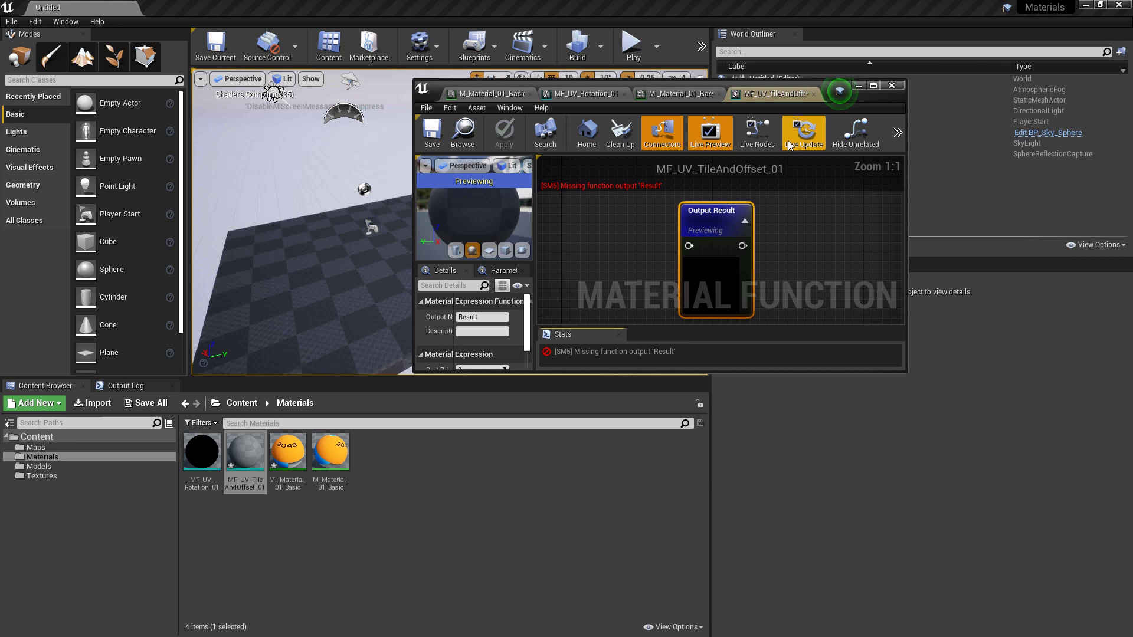
pyautogui.click(874, 87)
pyautogui.moveTo(499, 254); pyautogui.dragTo(912, 376, button='right')
pyautogui.scroll(-2, 728, 361)
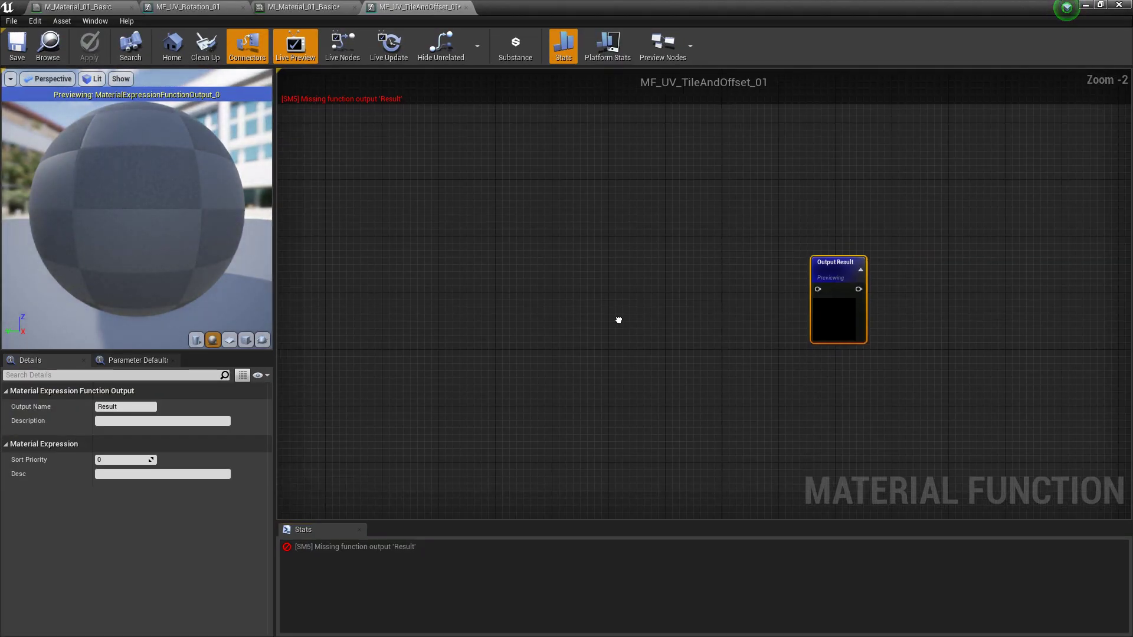
pyautogui.hotkey('ctrl', 'v')
pyautogui.moveTo(660, 348); pyautogui.dragTo(750, 378, button='right')
# - Connect the Append node's output to Output Result in MF_UV_TileAndOffset_01
pyautogui.moveTo(746, 321); pyautogui.dragTo(810, 321)
pyautogui.scroll(1, 824, 362)
pyautogui.moveTo(824, 361); pyautogui.dragTo(765, 386, button='right')
pyautogui.moveTo(755, 335); pyautogui.dragTo(861, 335)
pyautogui.moveTo(720, 407); pyautogui.dragTo(894, 395, button='right')
pyautogui.moveTo(596, 356); pyautogui.dragTo(561, 354, button='right')
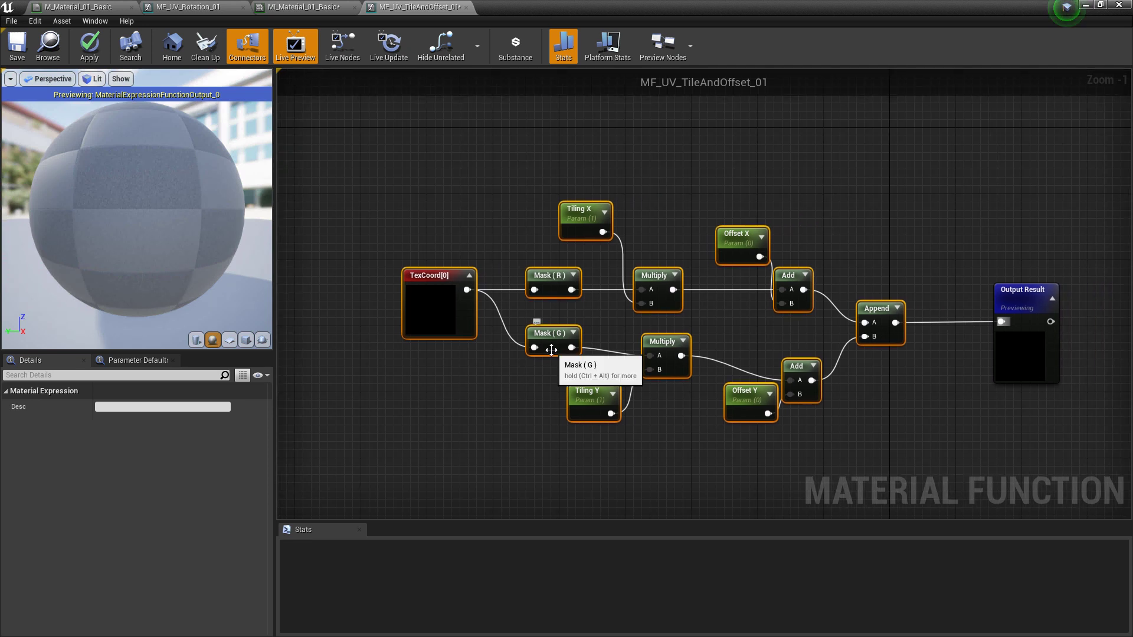
# - Add a function input above Tiling X and set its type to Function Input Scalar
pyautogui.rightClick(408, 182)
pyautogui.write('input')
pyautogui.press('Return')
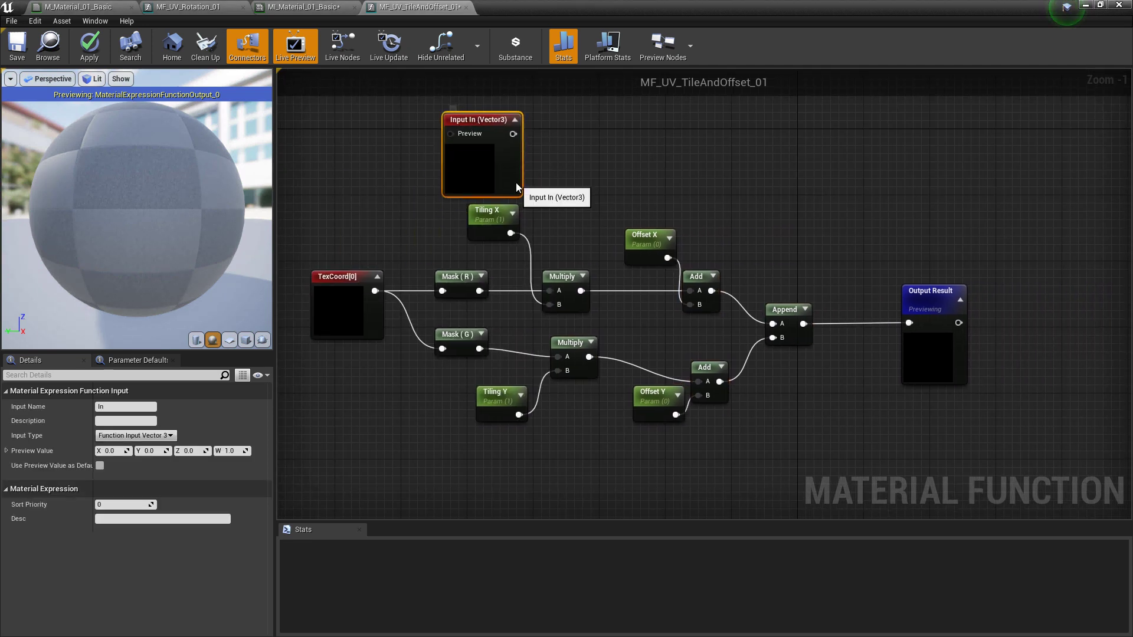
pyautogui.click(155, 436)
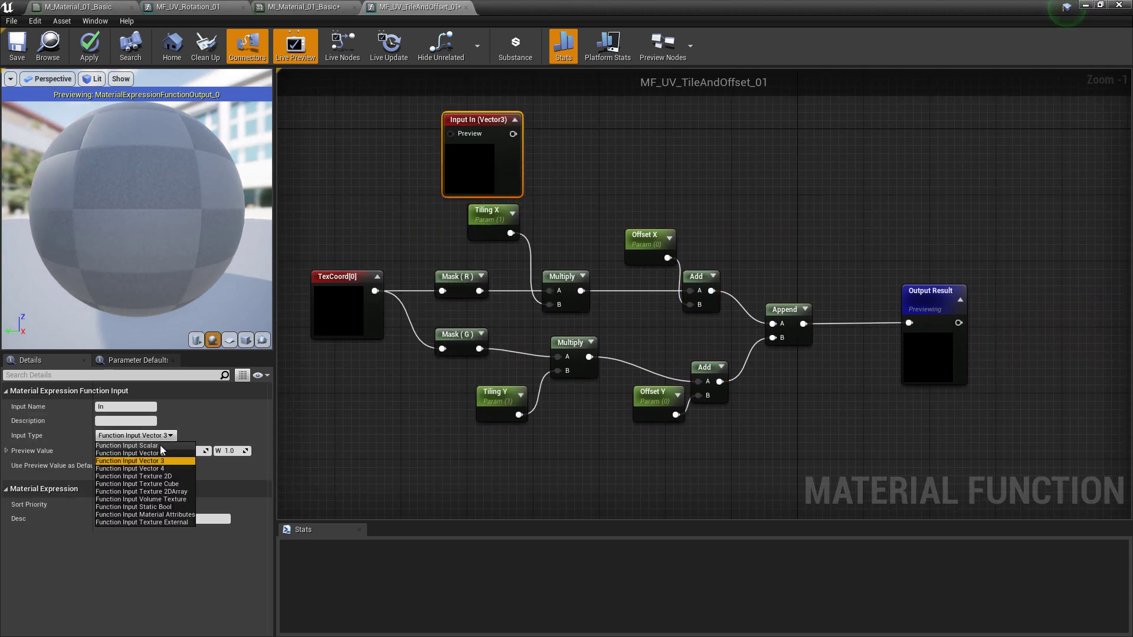
pyautogui.click(158, 448)
# - Duplicate the scalar function input three times, placing the copies near Offset X, Tiling Y and Offset Y
pyautogui.moveTo(487, 123); pyautogui.dragTo(465, 133, button='right')
pyautogui.hotkey('ctrl', 'c')
pyautogui.hotkey('ctrl', 'v')
pyautogui.keyDown('shift'); pyautogui.click(467, 132); pyautogui.keyUp('shift')
pyautogui.moveTo(543, 309); pyautogui.dragTo(566, 247, button='right')
pyautogui.hotkey('ctrl', 'v')
pyautogui.moveTo(554, 432); pyautogui.dragTo(678, 423)
pyautogui.moveTo(677, 422); pyautogui.dragTo(754, 441, button='right')
pyautogui.click(600, 414)
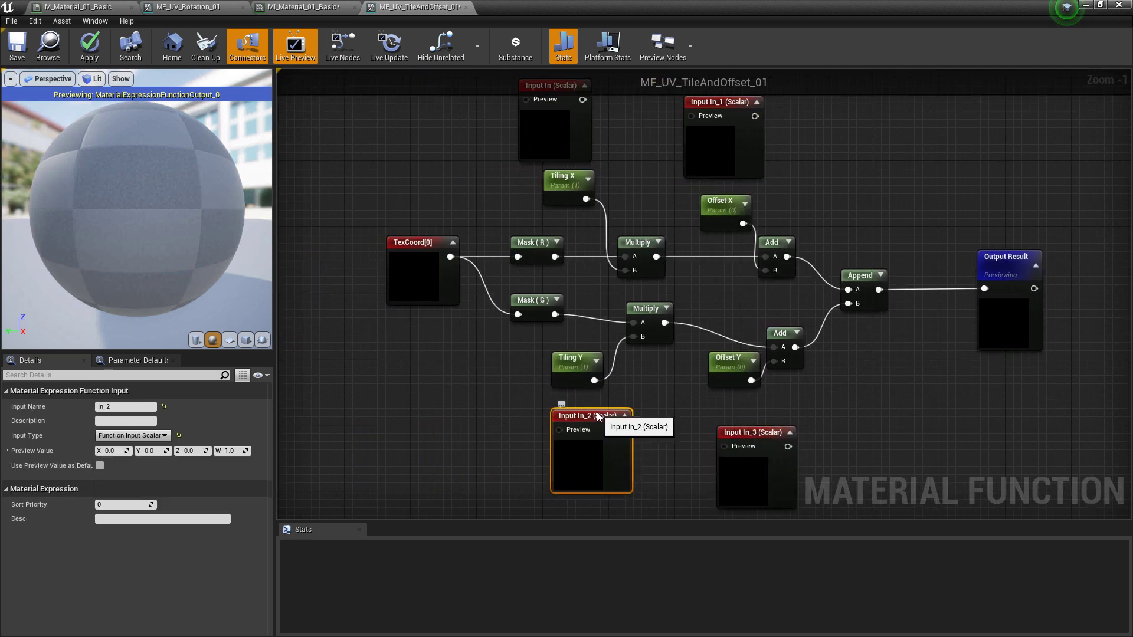
# - Paste a fifth function input beside the TexCoord node and set its type to Function Input Vector 2
pyautogui.moveTo(599, 414); pyautogui.dragTo(695, 469, button='right')
pyautogui.hotkey('ctrl', 'v')
pyautogui.moveTo(401, 300); pyautogui.dragTo(411, 338, button='right')
pyautogui.click(136, 435)
pyautogui.click(131, 458)
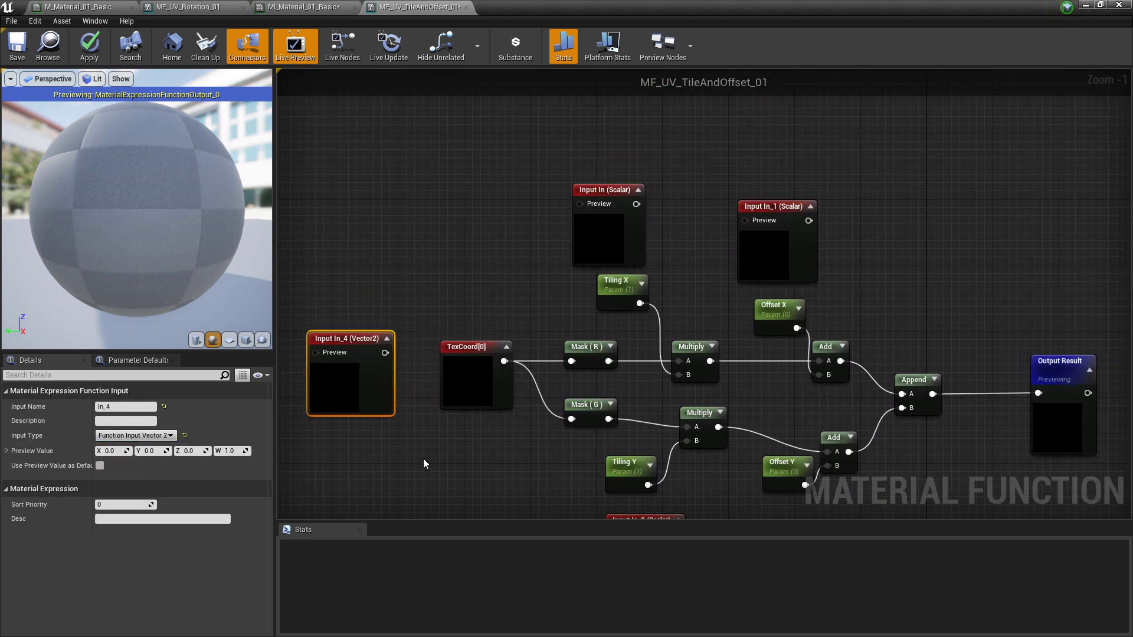
# - Feed both Mask nodes from the Vector2 input instead of TexCoord, and connect TexCoord to that input's Preview pin
pyautogui.moveTo(572, 419); pyautogui.dragTo(572, 420)
pyautogui.moveTo(487, 374); pyautogui.dragTo(346, 268)
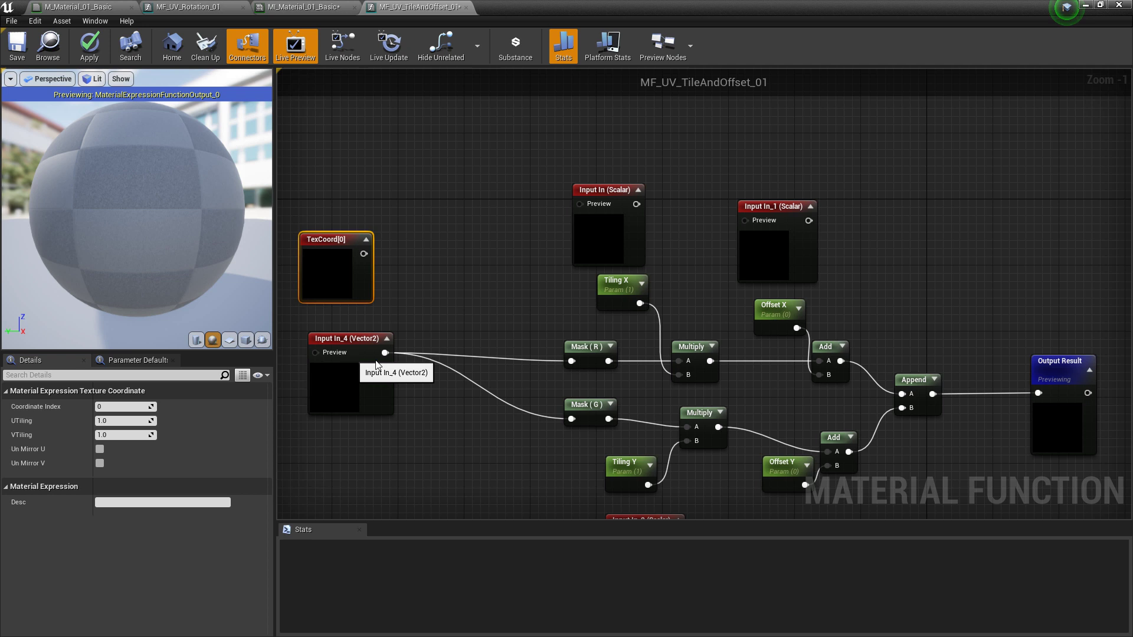
pyautogui.moveTo(374, 366); pyautogui.dragTo(457, 375)
pyautogui.moveTo(456, 374); pyautogui.dragTo(531, 371, button='right')
pyautogui.moveTo(388, 250); pyautogui.dragTo(468, 361)
pyautogui.rightClick(405, 377)
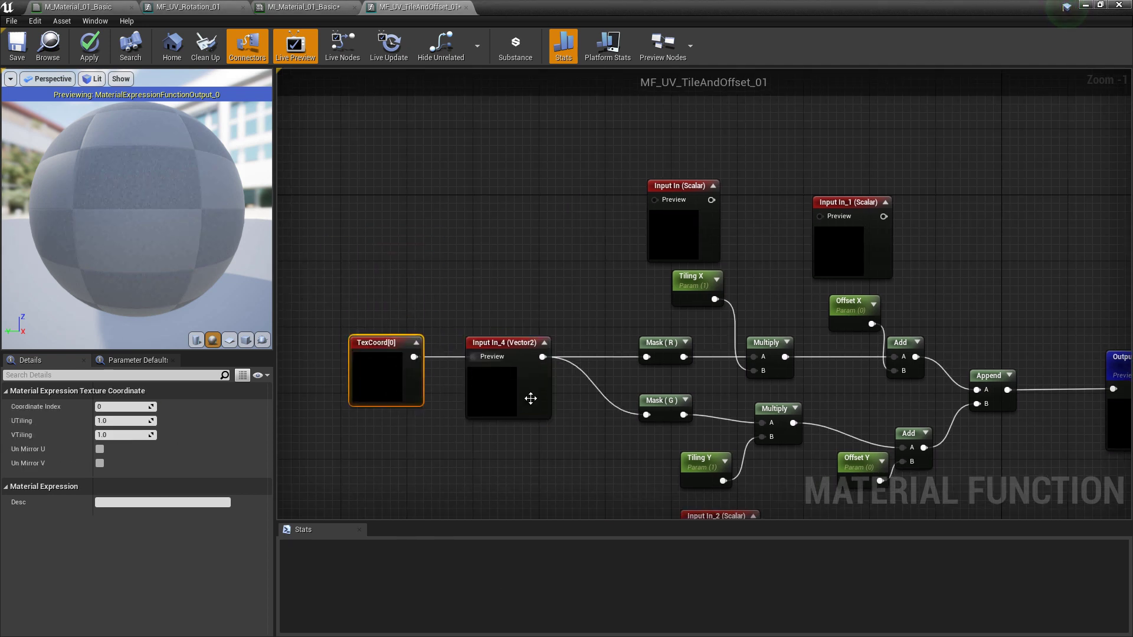
# - Select all five function inputs and enable Use Preview Value as Default for them
pyautogui.moveTo(530, 398); pyautogui.dragTo(394, 385, button='right')
pyautogui.click(365, 361)
pyautogui.keyDown('ctrl'); pyautogui.click(558, 236); pyautogui.keyUp('ctrl')
pyautogui.keyDown('ctrl'); pyautogui.click(691, 220); pyautogui.keyUp('ctrl')
pyautogui.moveTo(633, 381); pyautogui.dragTo(631, 289, button='right')
pyautogui.keyDown('ctrl'); pyautogui.click(594, 429); pyautogui.keyUp('ctrl')
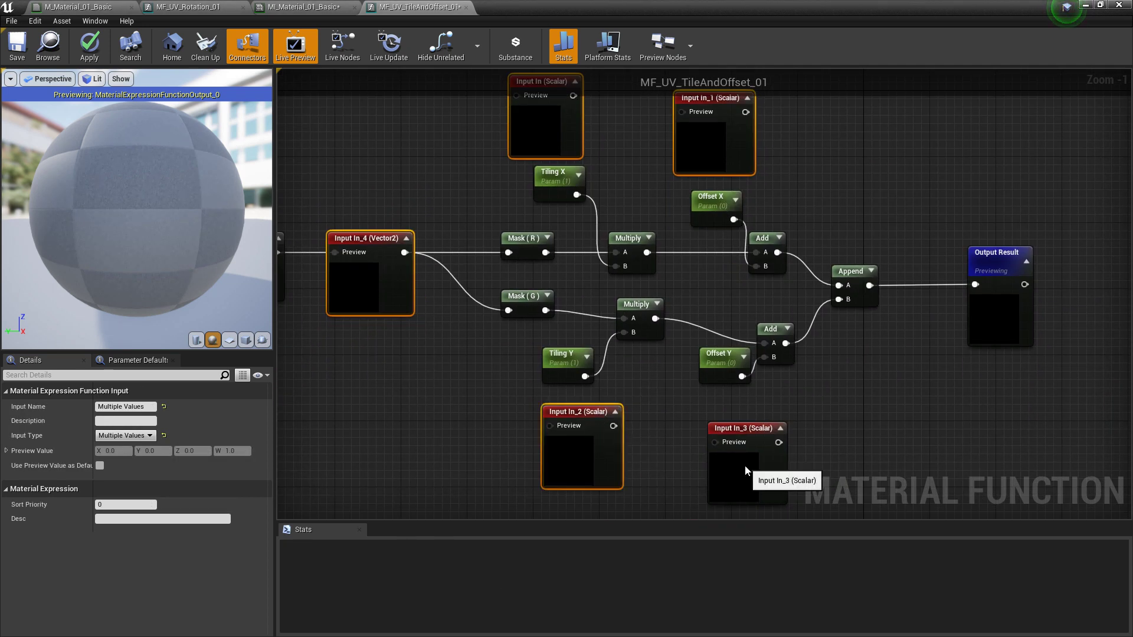
pyautogui.keyDown('ctrl'); pyautogui.click(745, 471); pyautogui.keyUp('ctrl')
pyautogui.click(100, 465)
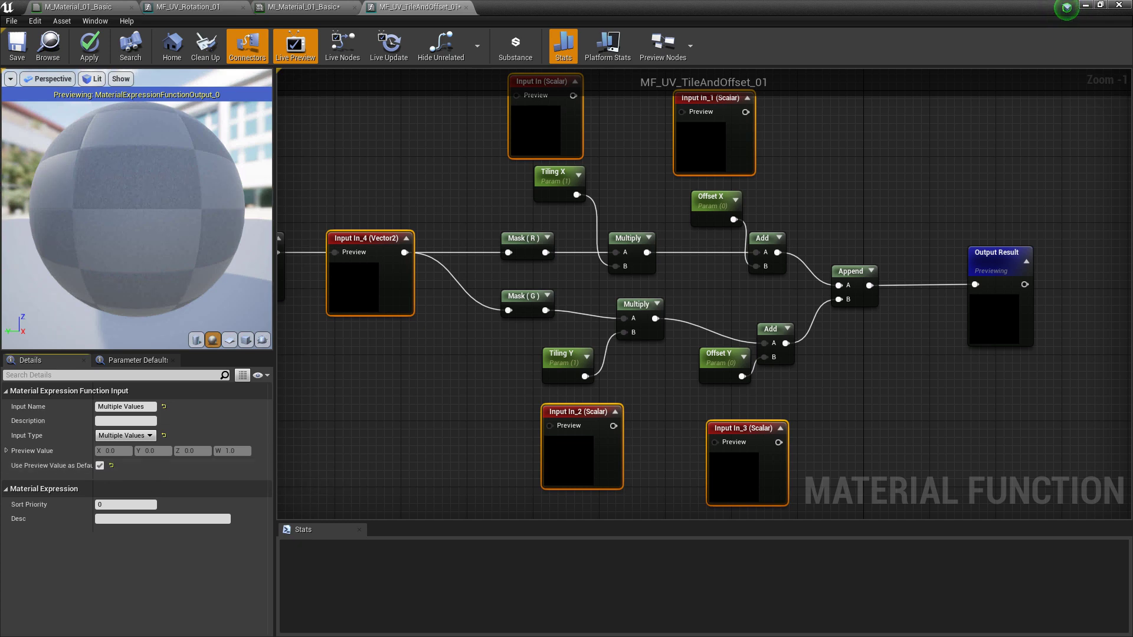
# - Connect the four scalar inputs to the B pins of the Multiply and Add nodes, replacing the Tiling and Offset parameters
pyautogui.moveTo(482, 196); pyautogui.dragTo(563, 307, button='right')
pyautogui.moveTo(680, 201); pyautogui.dragTo(669, 187, button='right')
pyautogui.moveTo(644, 190); pyautogui.dragTo(685, 361)
pyautogui.moveTo(708, 283); pyautogui.dragTo(669, 260, button='right')
pyautogui.moveTo(779, 185); pyautogui.dragTo(788, 338)
pyautogui.moveTo(767, 354); pyautogui.dragTo(747, 311, button='right')
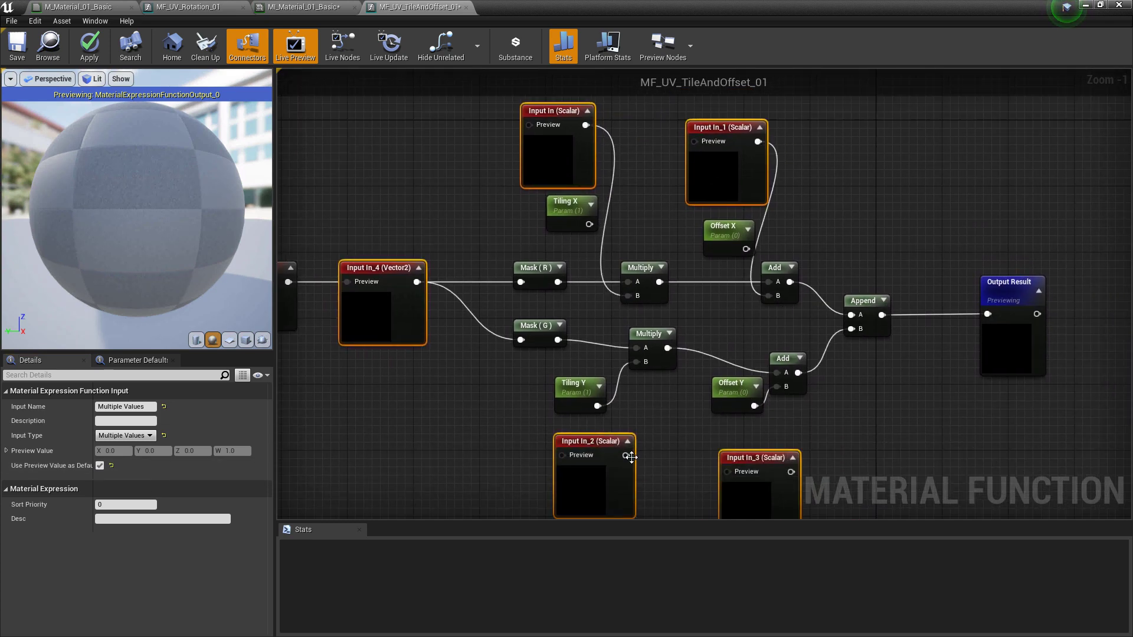
pyautogui.moveTo(626, 456); pyautogui.dragTo(636, 362)
pyautogui.moveTo(720, 413); pyautogui.dragTo(708, 402, button='right')
pyautogui.moveTo(779, 461); pyautogui.dragTo(757, 376)
# - Add four constant nodes to the graph, one beside each scalar function input
pyautogui.click(513, 239)
pyautogui.moveTo(457, 239); pyautogui.dragTo(504, 274, button='right')
pyautogui.moveTo(473, 126); pyautogui.dragTo(471, 174, button='right')
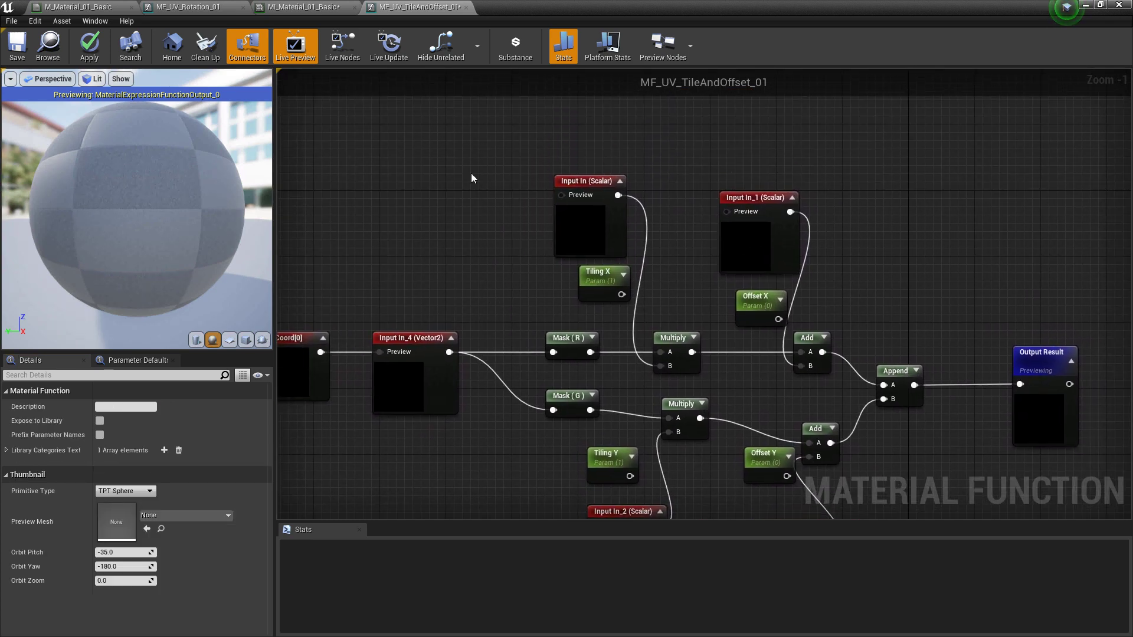
pyautogui.click(494, 199)
pyautogui.moveTo(698, 296); pyautogui.dragTo(694, 220, button='right')
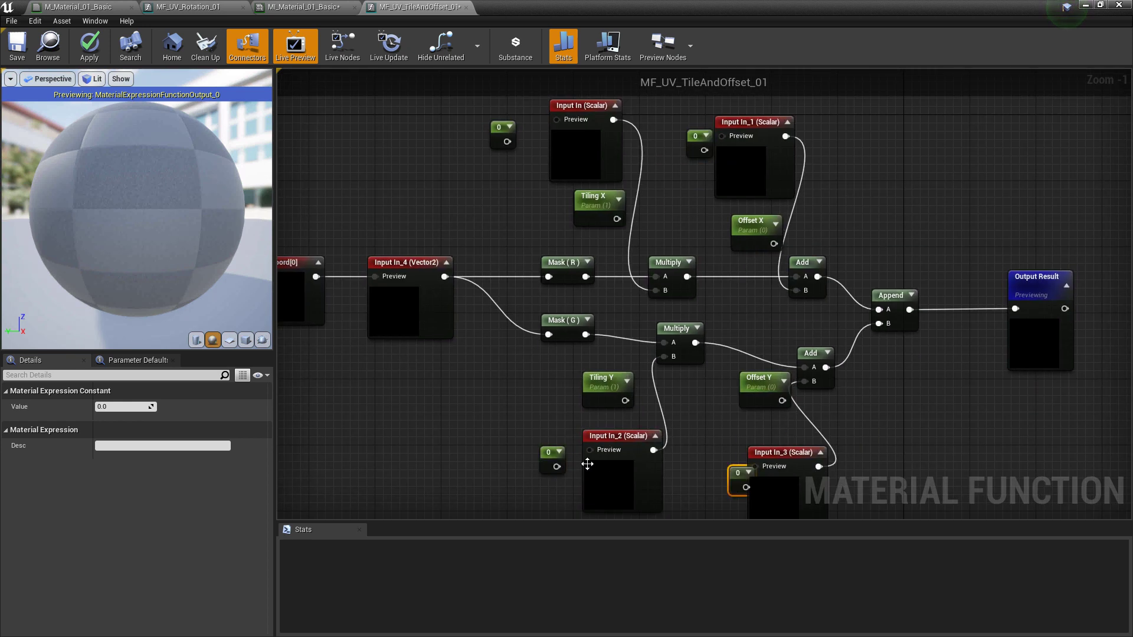
# - Connect the 0 constants to the Preview pins of the two scalar inputs that drive the Add nodes
pyautogui.moveTo(587, 464); pyautogui.dragTo(539, 444, button='right')
pyautogui.moveTo(716, 413); pyautogui.dragTo(699, 417, button='right')
pyautogui.moveTo(695, 465); pyautogui.dragTo(735, 447)
pyautogui.moveTo(675, 120); pyautogui.dragTo(668, 146, button='right')
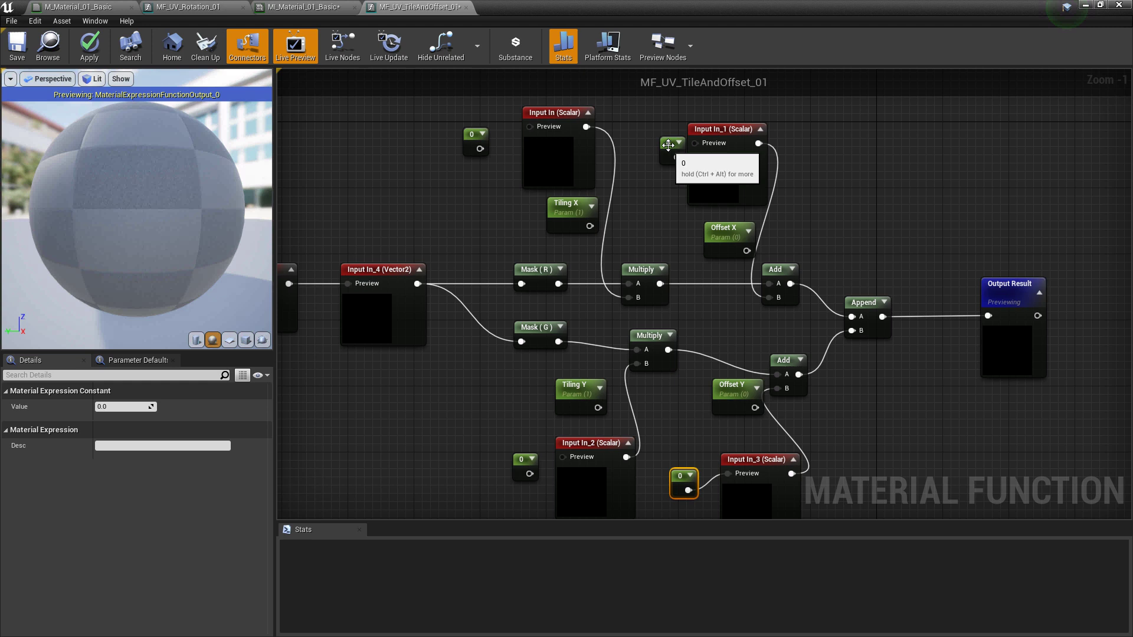
pyautogui.moveTo(668, 146); pyautogui.dragTo(695, 144)
# - Set the constants beside the two tiling inputs to 1 and connect them to those inputs' Preview pins
pyautogui.moveTo(477, 138); pyautogui.dragTo(539, 178, button='right')
pyautogui.click(538, 178)
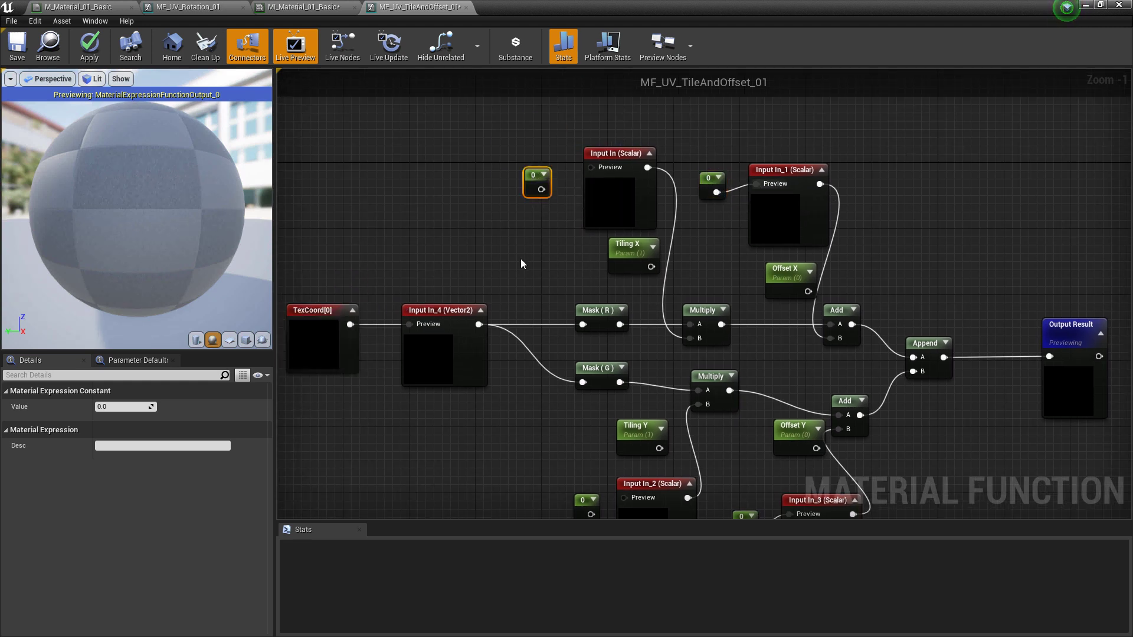
pyautogui.moveTo(587, 500); pyautogui.dragTo(585, 479, button='right')
pyautogui.click(585, 483)
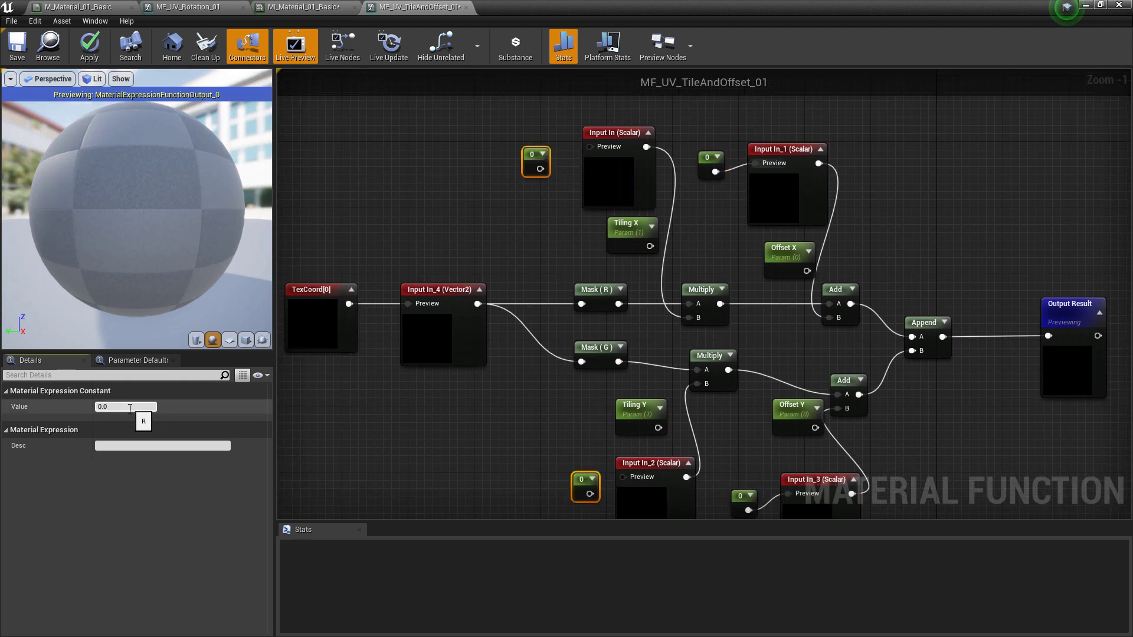
pyautogui.click(94, 405)
pyautogui.write('1')
pyautogui.press('Return')
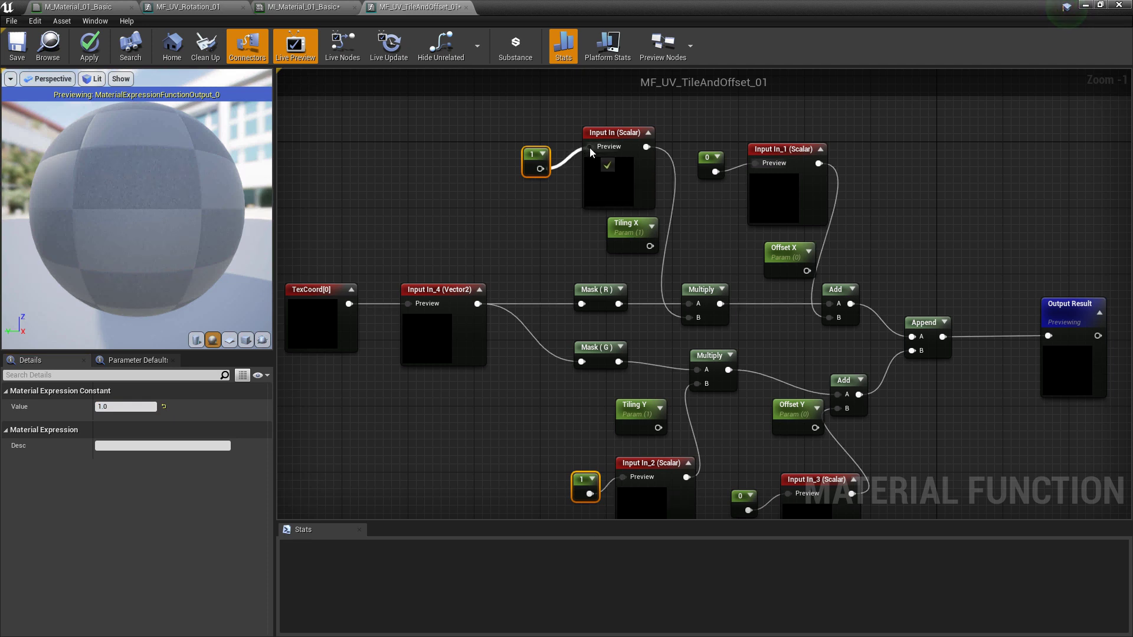
# - Delete the disconnected Tiling X, Tiling Y, Offset X and Offset Y parameter nodes from the function
pyautogui.moveTo(589, 126); pyautogui.dragTo(568, 142, button='right')
pyautogui.click(568, 227)
pyautogui.keyDown('ctrl'); pyautogui.click(740, 268); pyautogui.keyUp('ctrl')
pyautogui.press('Delete')
# - Name the scalar inputs driving the two Multiply nodes Tile X and Tile Y
pyautogui.click(568, 142)
pyautogui.write('Tile ')
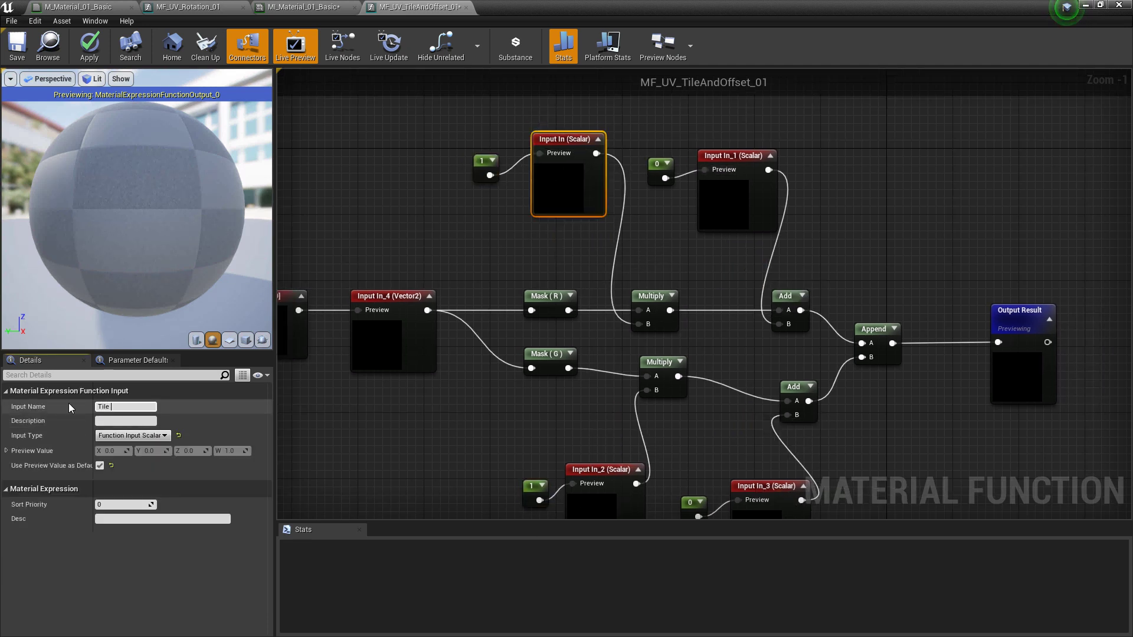
pyautogui.write('X')
pyautogui.click(601, 470)
pyautogui.click(141, 407)
pyautogui.write('Tile Y')
# - Name the scalar inputs driving the two Add nodes Offset X and Offset Y
pyautogui.click(733, 156)
pyautogui.click(130, 408)
pyautogui.write('Off')
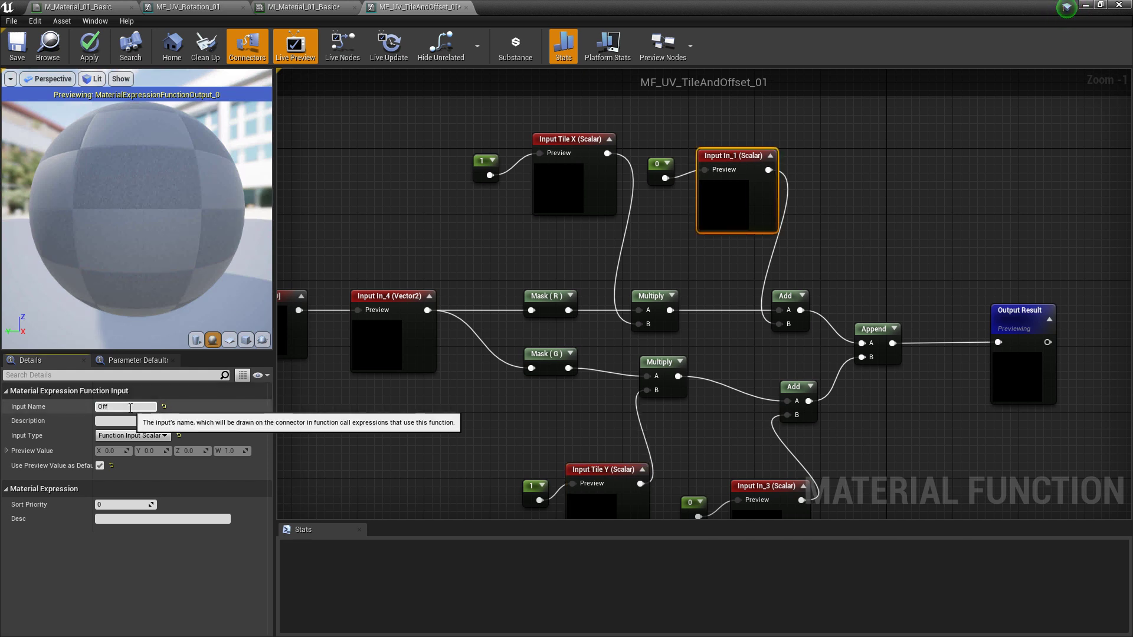
pyautogui.write('set X')
pyautogui.press('Return')
pyautogui.click(765, 486)
pyautogui.click(124, 406)
pyautogui.write('Offset Y')
pyautogui.press('Return')
# - Name the Vector2 function input Tex Coord
pyautogui.click(383, 296)
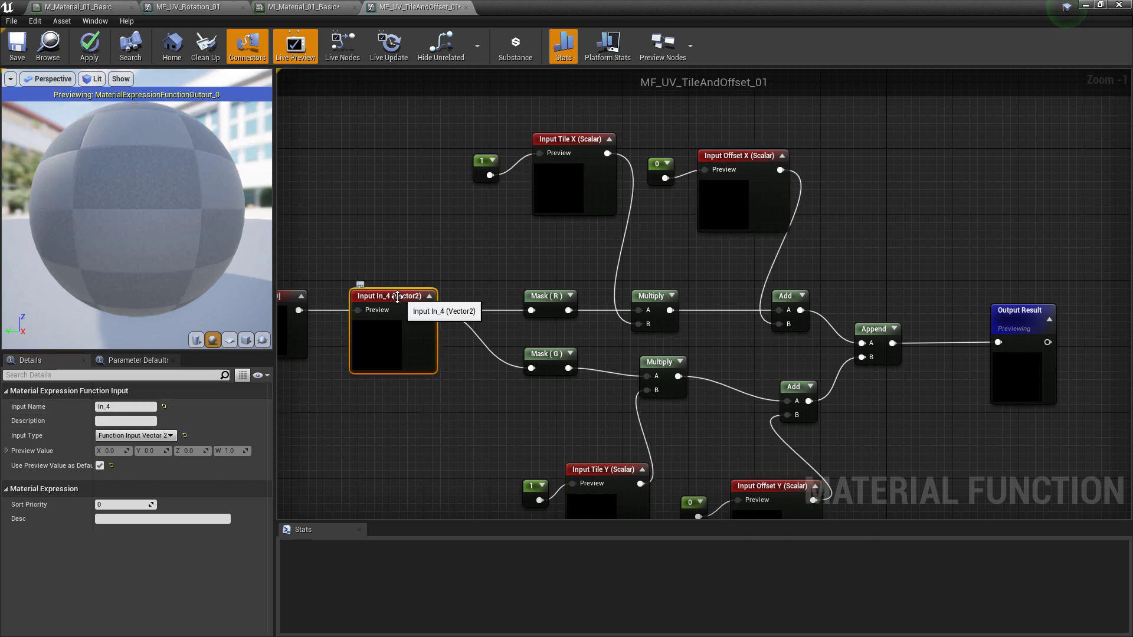
pyautogui.click(129, 407)
pyautogui.write('Tex Coord')
pyautogui.press('Return')
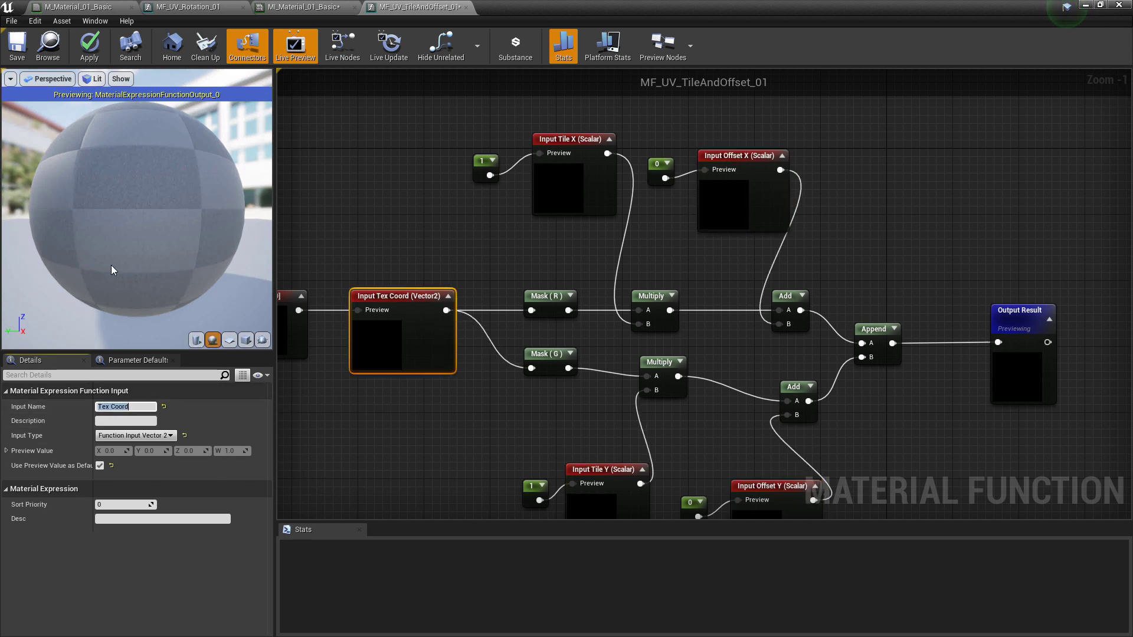
# - Save the function and place an MF_UV_TileAndOffset_01 call above the tiling nodes in M_Material_01_Basic
pyautogui.click(17, 44)
pyautogui.click(77, 6)
pyautogui.scroll(5, 534, 286)
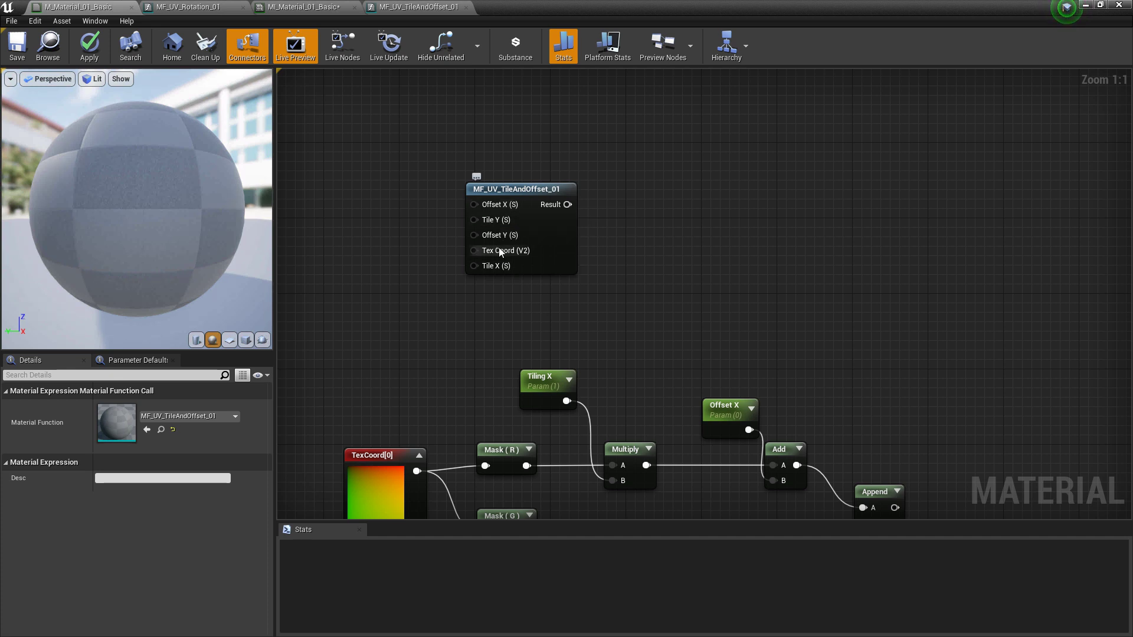
# - Return to MF_UV_TileAndOffset_01 and set the Tex Coord input's sort priority to 1
pyautogui.click(401, 8)
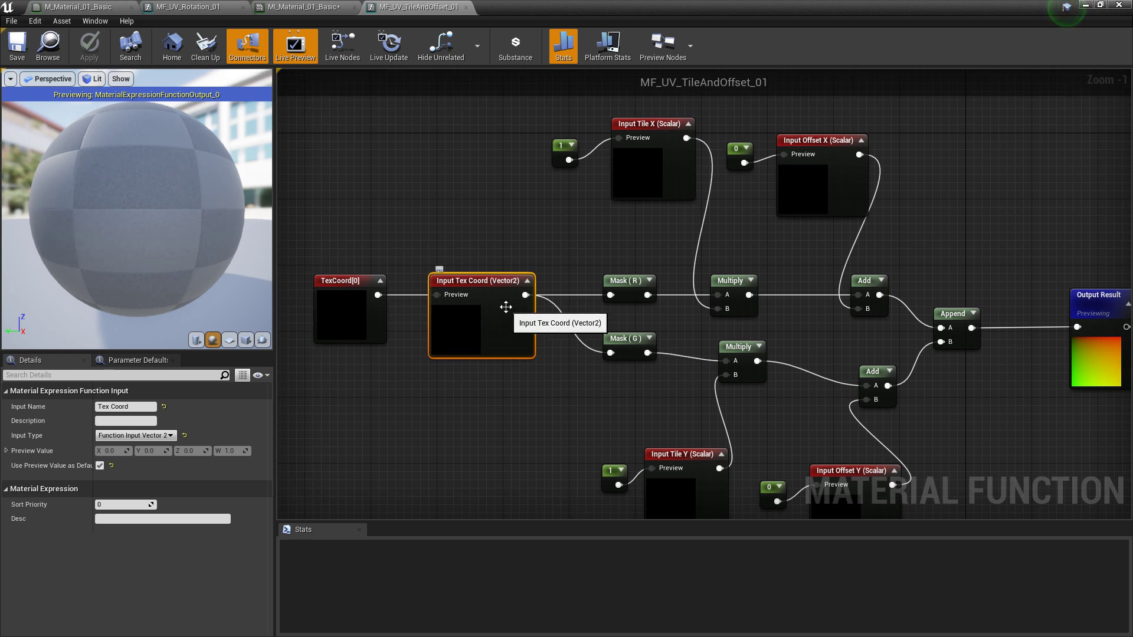
pyautogui.click(119, 504)
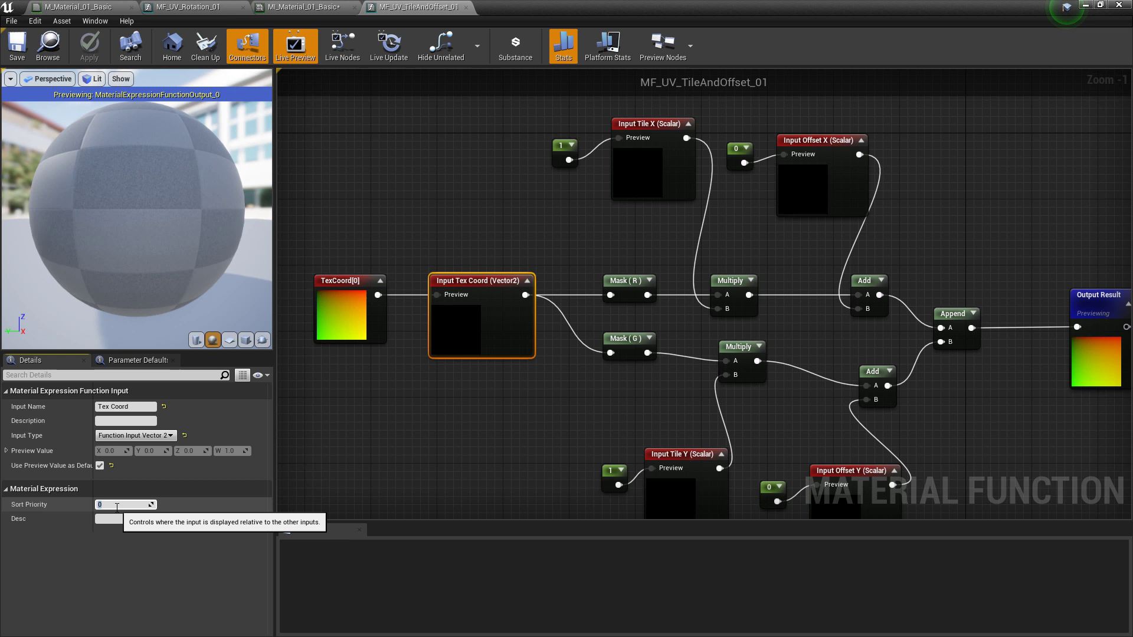
pyautogui.moveTo(518, 263); pyautogui.dragTo(435, 256, button='right')
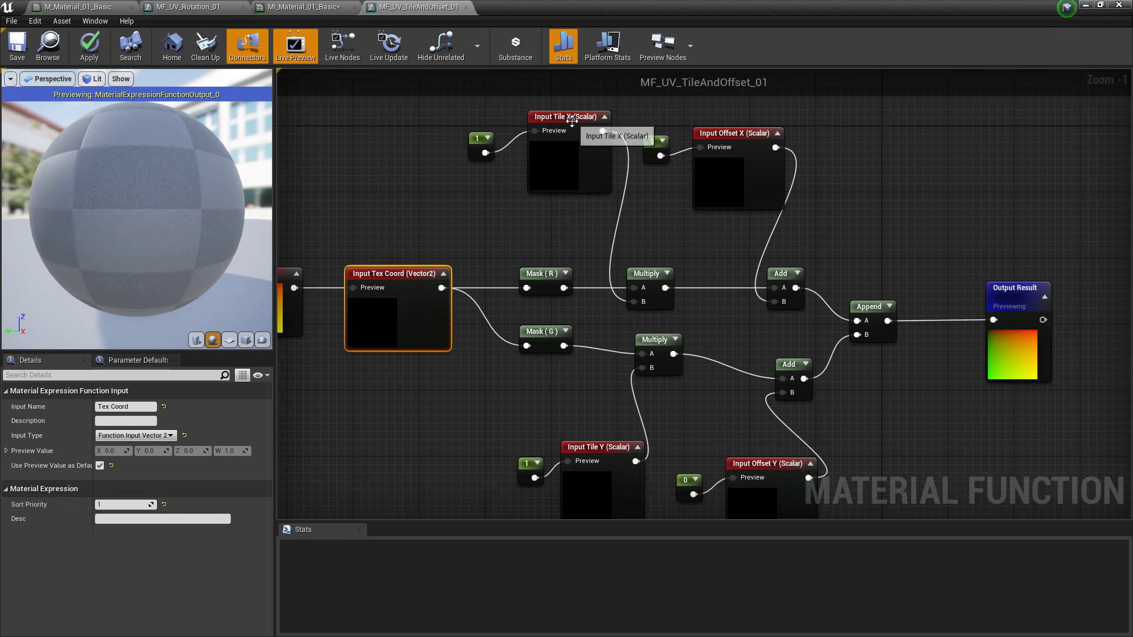
# - Set the sort priority of the Tile X and Tile Y inputs to 2
pyautogui.click(574, 118)
pyautogui.click(120, 503)
pyautogui.write('1')
pyautogui.press('Return')
pyautogui.click(572, 449)
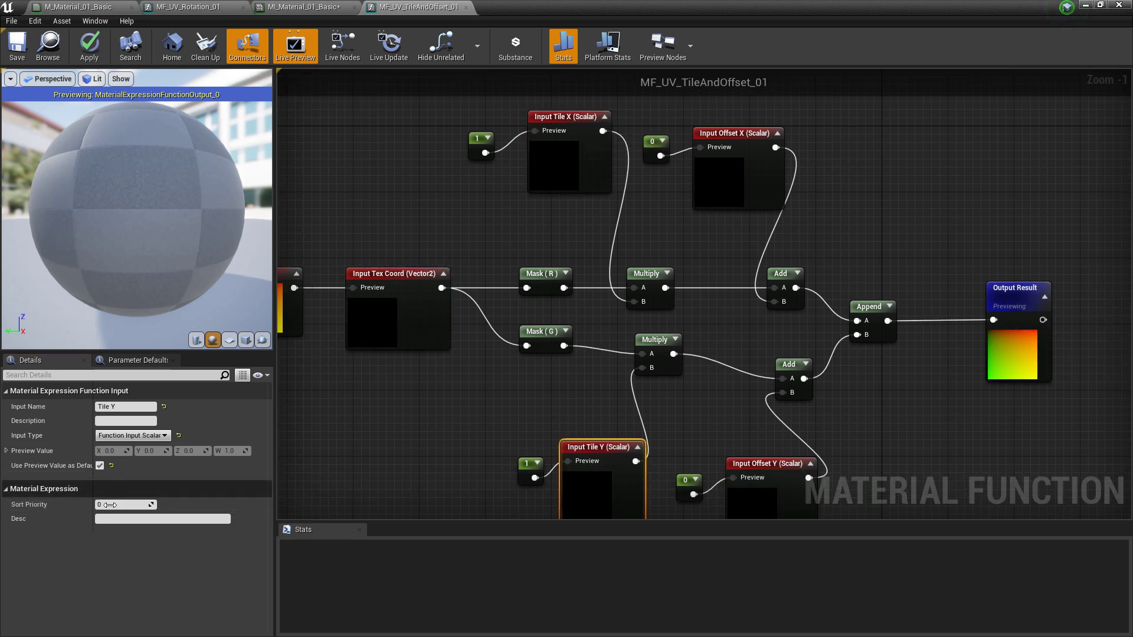
pyautogui.click(121, 504)
pyautogui.write('2')
pyautogui.press('Return')
# - Set the sort priority of the Offset X and Offset Y inputs to 3 and save the function
pyautogui.click(745, 137)
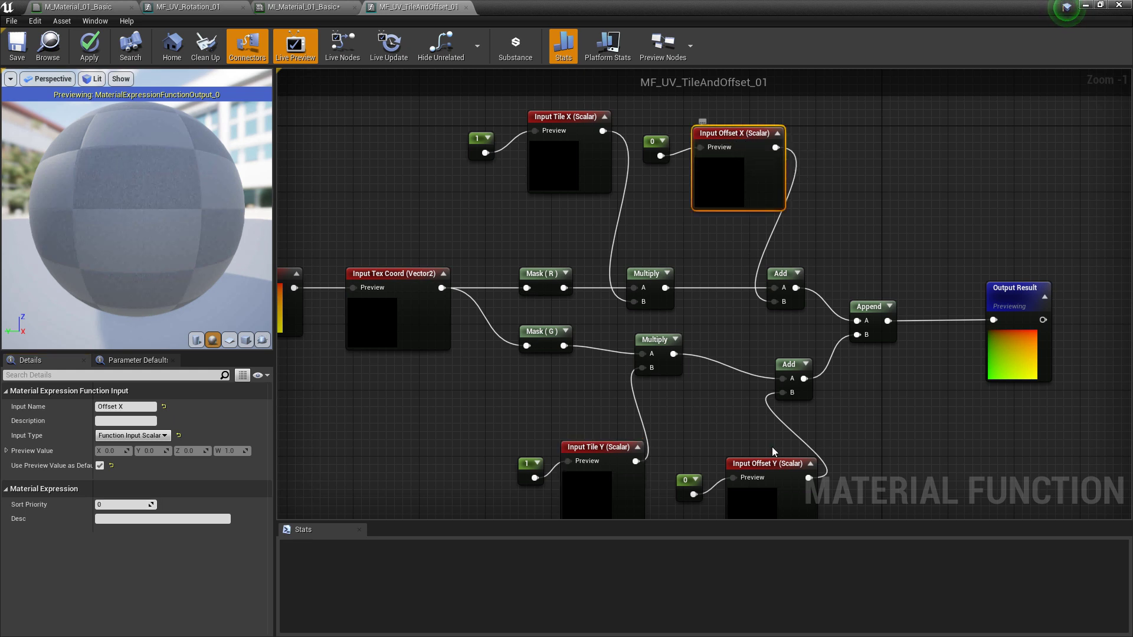
pyautogui.click(120, 505)
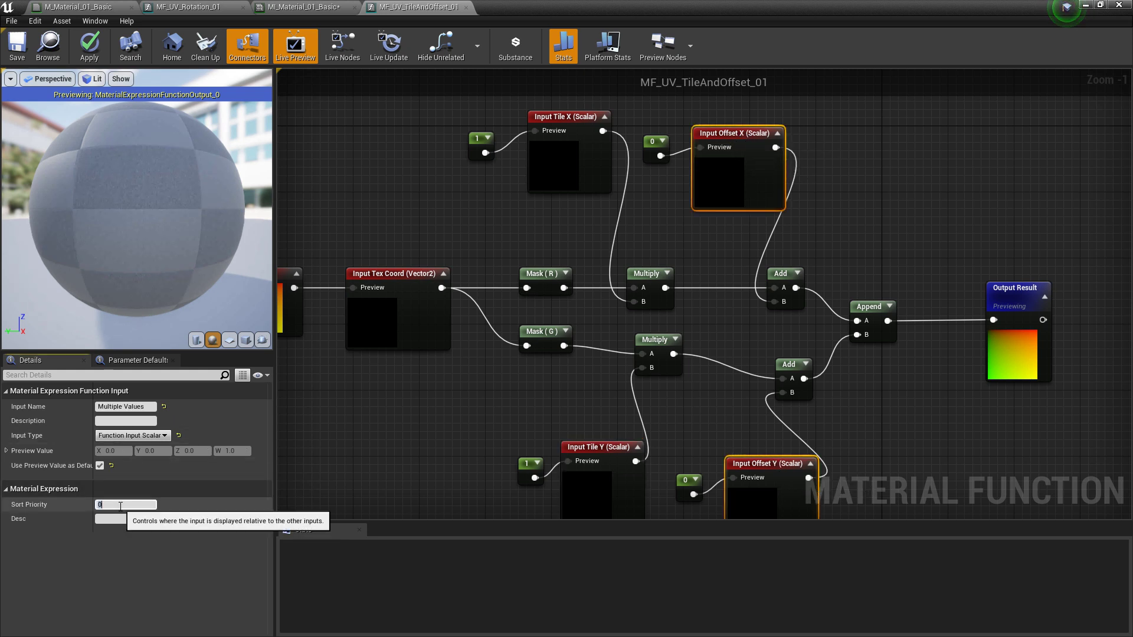
pyautogui.click(17, 47)
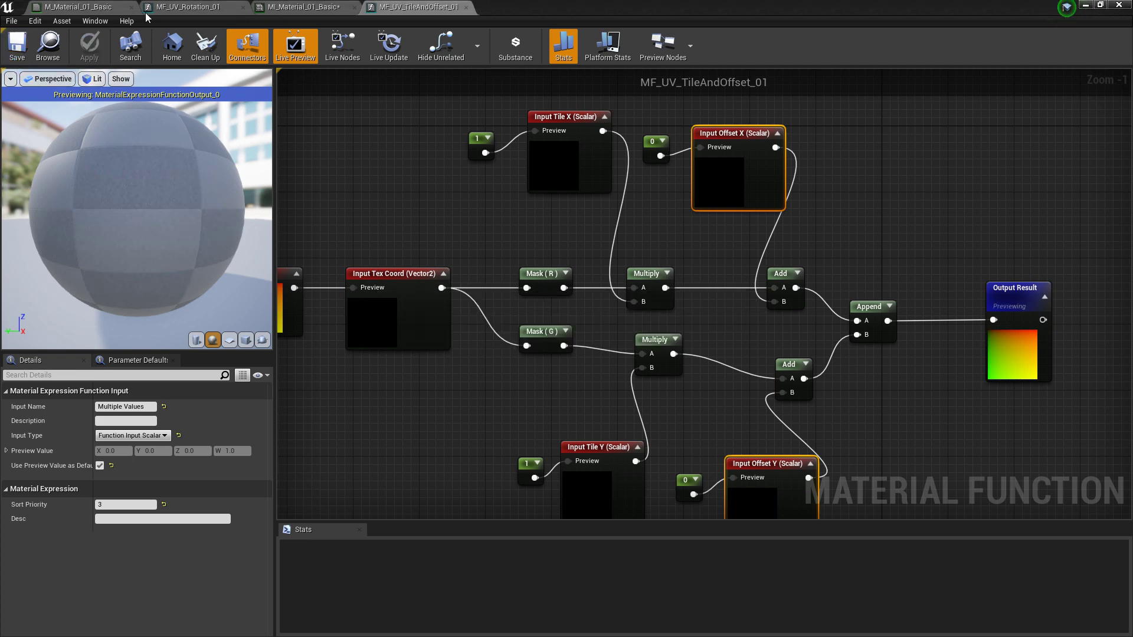
# - In M_Material_01_Basic, connect the Tiling and Offset parameters to the matching inputs of the MF_UV_TileAndOffset_01 node
pyautogui.click(96, 10)
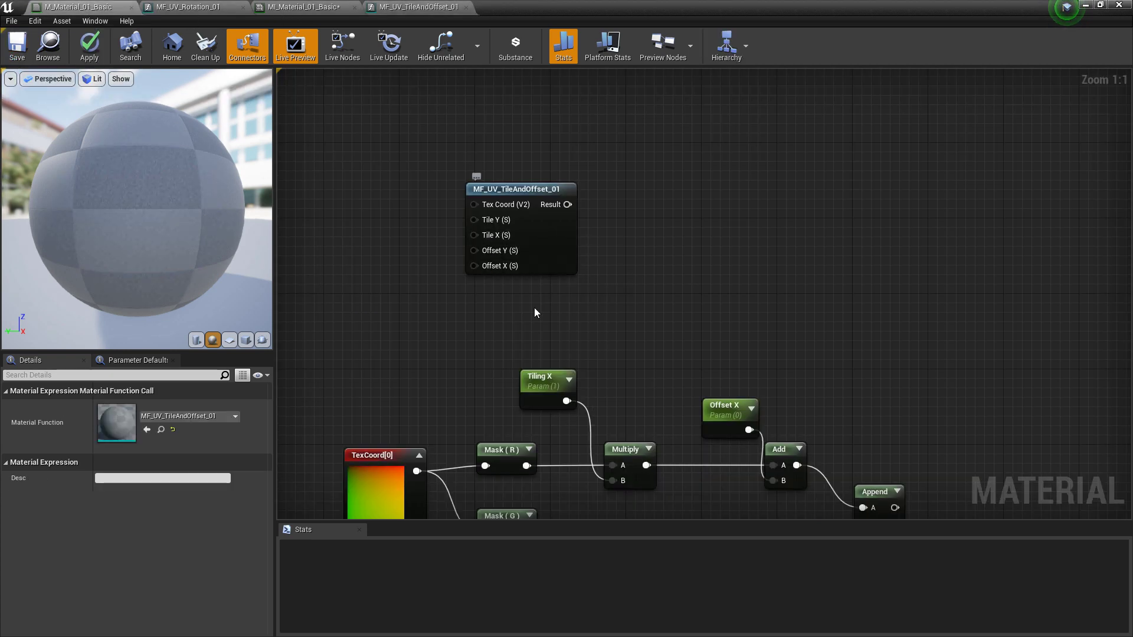
pyautogui.scroll(-2, 553, 307)
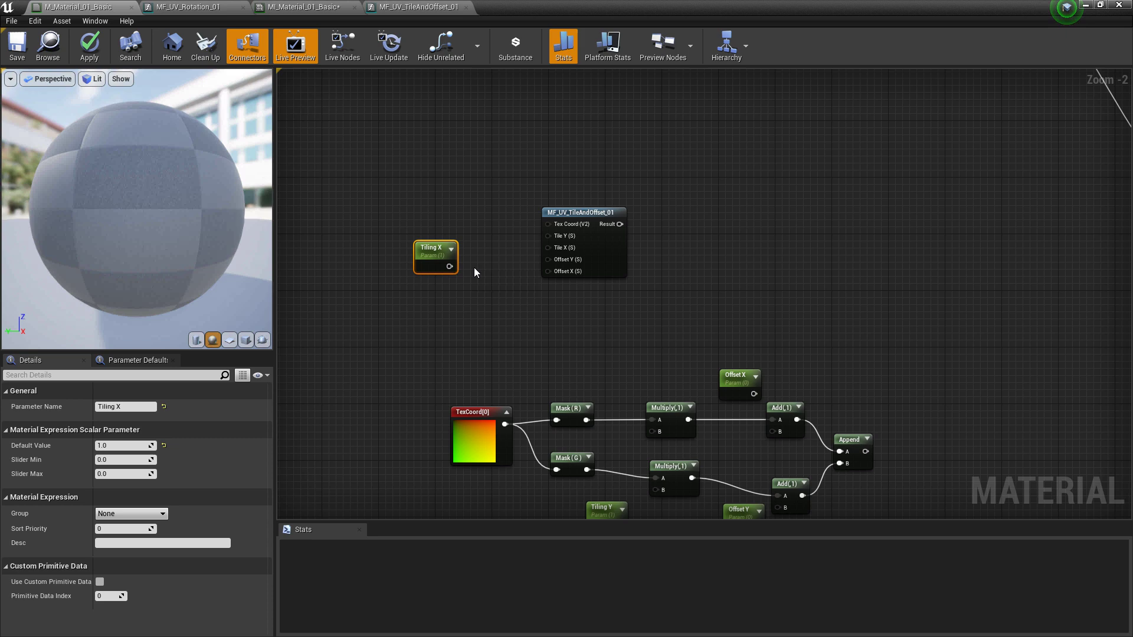
pyautogui.moveTo(736, 355); pyautogui.dragTo(433, 307)
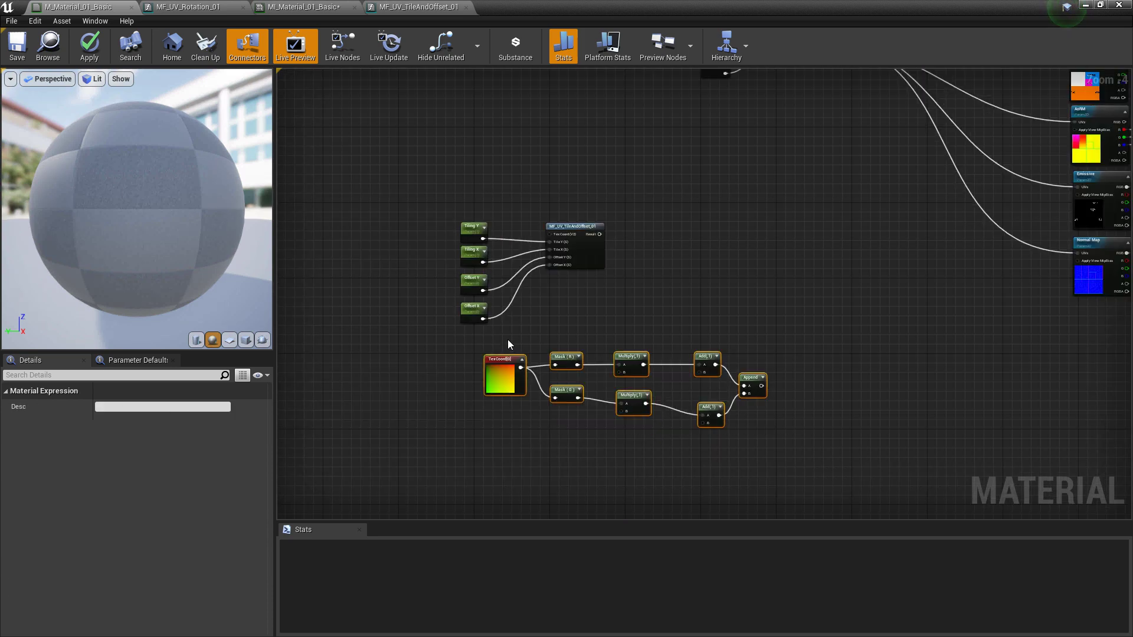
# - Replace the old tiling node chain by connecting the function's Result to the four texture samples' UVs, and save the material
pyautogui.moveTo(695, 300); pyautogui.dragTo(963, 358)
pyautogui.hotkey('ctrl', 's')
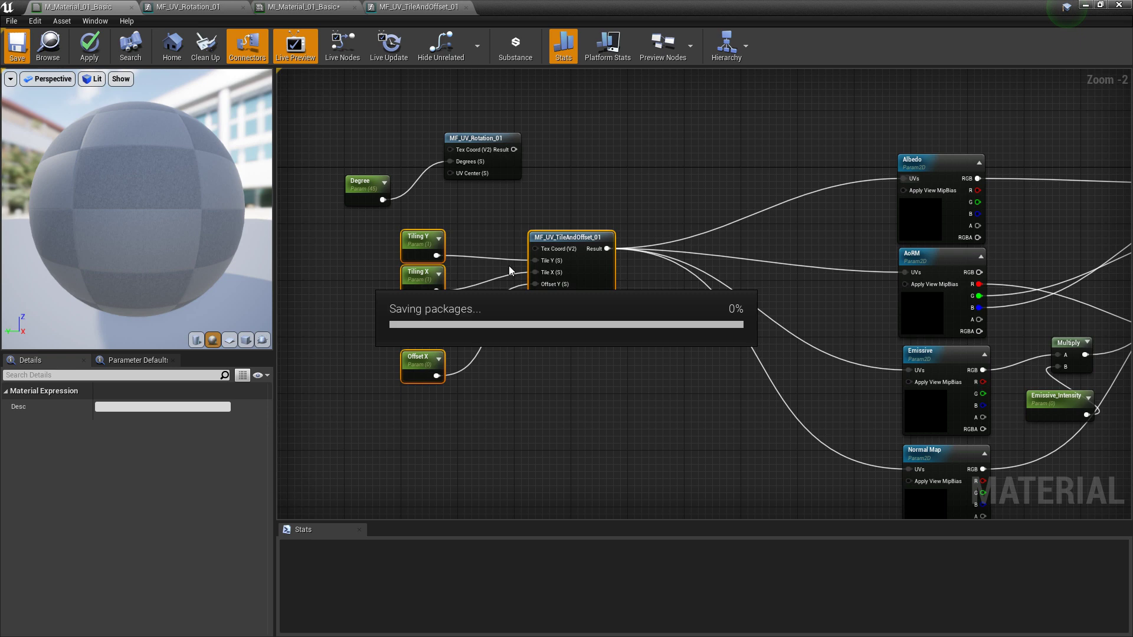
# - In the material instance MI_Material_01_Basic, set Tiling X and Tiling Y to 3
pyautogui.click(296, 7)
pyautogui.moveTo(741, 351); pyautogui.dragTo(761, 378)
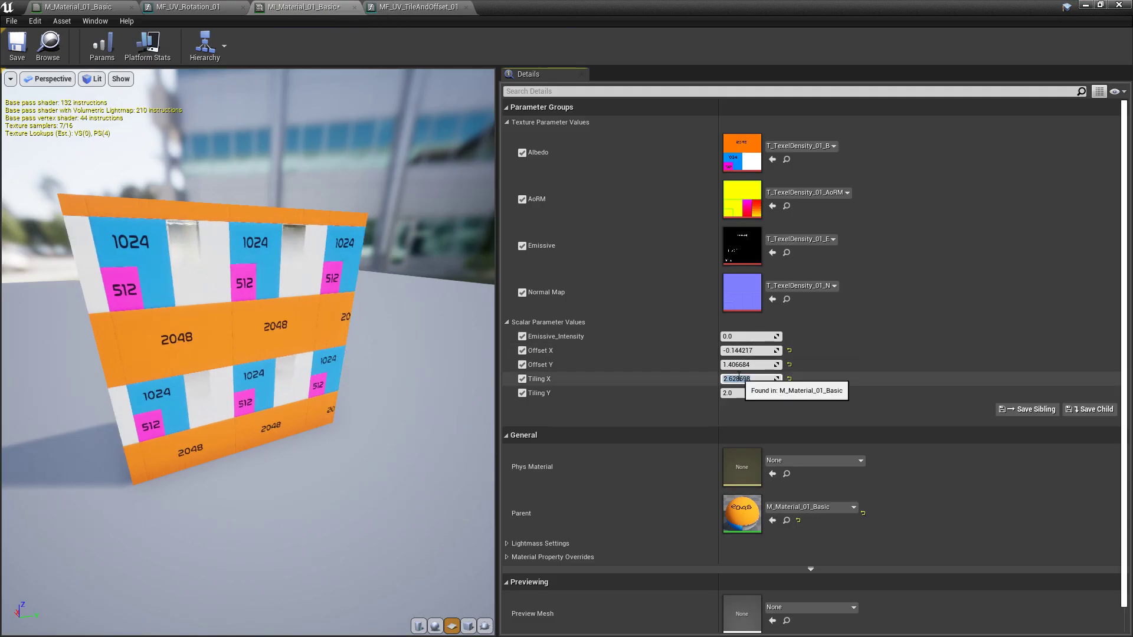
pyautogui.write('3')
pyautogui.press('Return')
pyautogui.click(746, 393)
pyautogui.write('3')
pyautogui.press('Return')
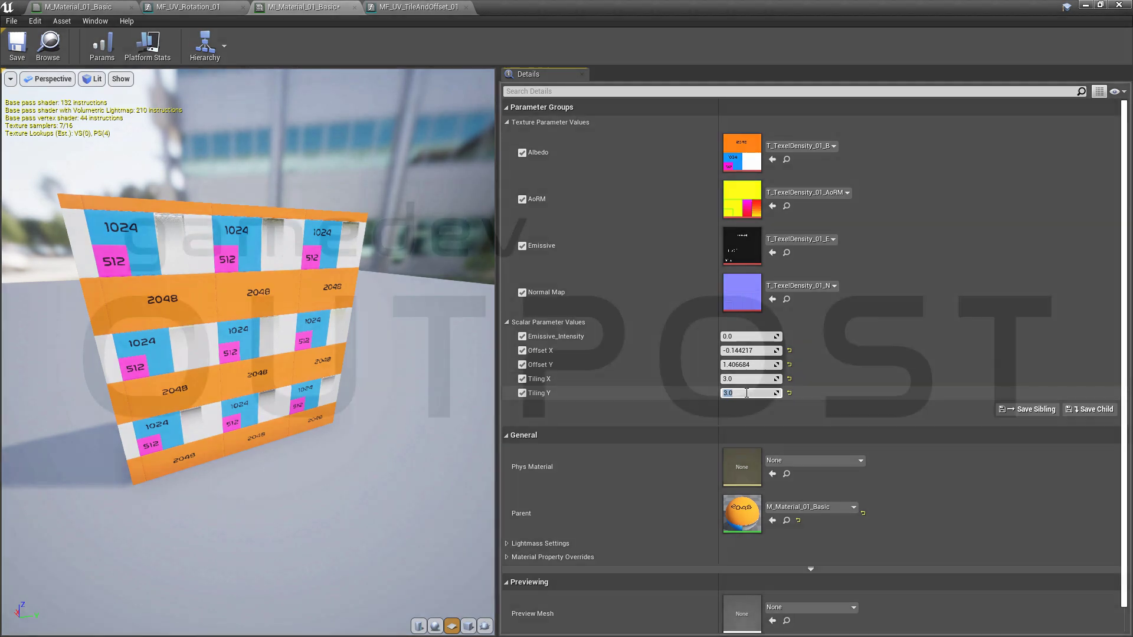